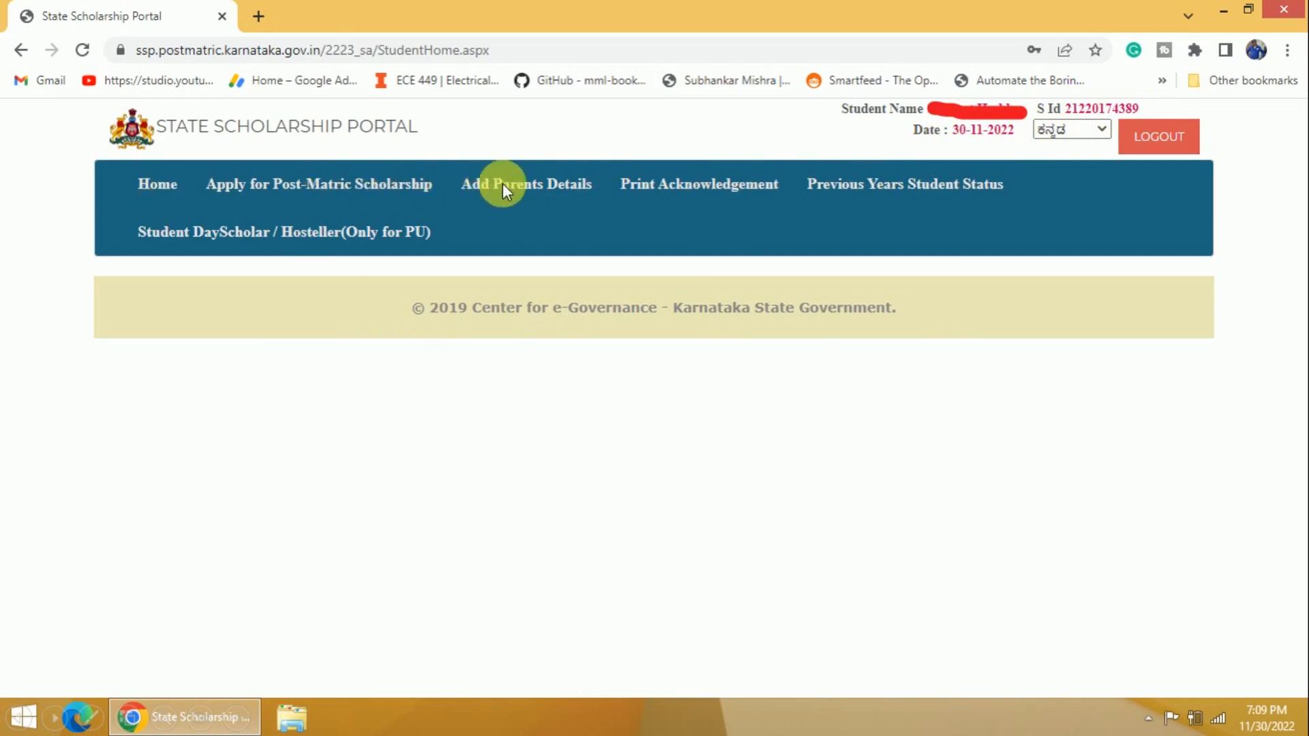
# Open the parents' details page and check the father's and mother's Aadhaar entries.
pyautogui.click(523, 187)
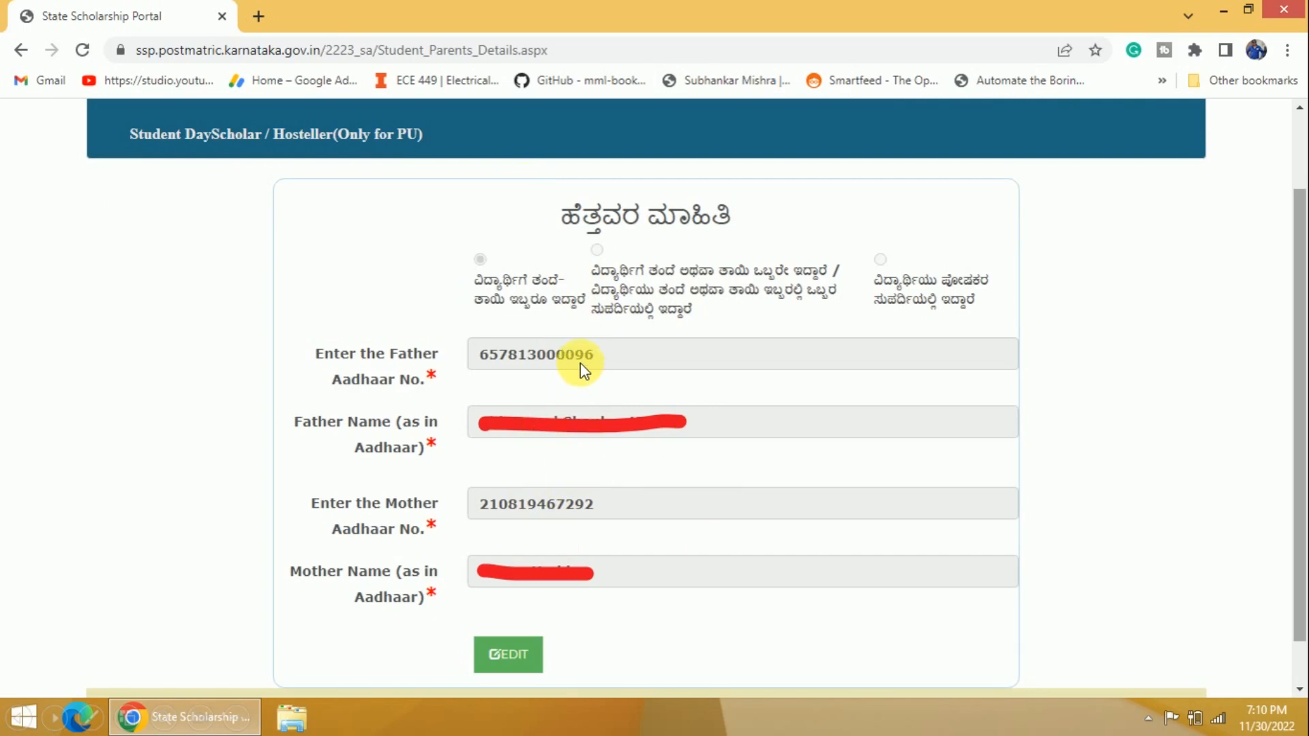
pyautogui.click(507, 656)
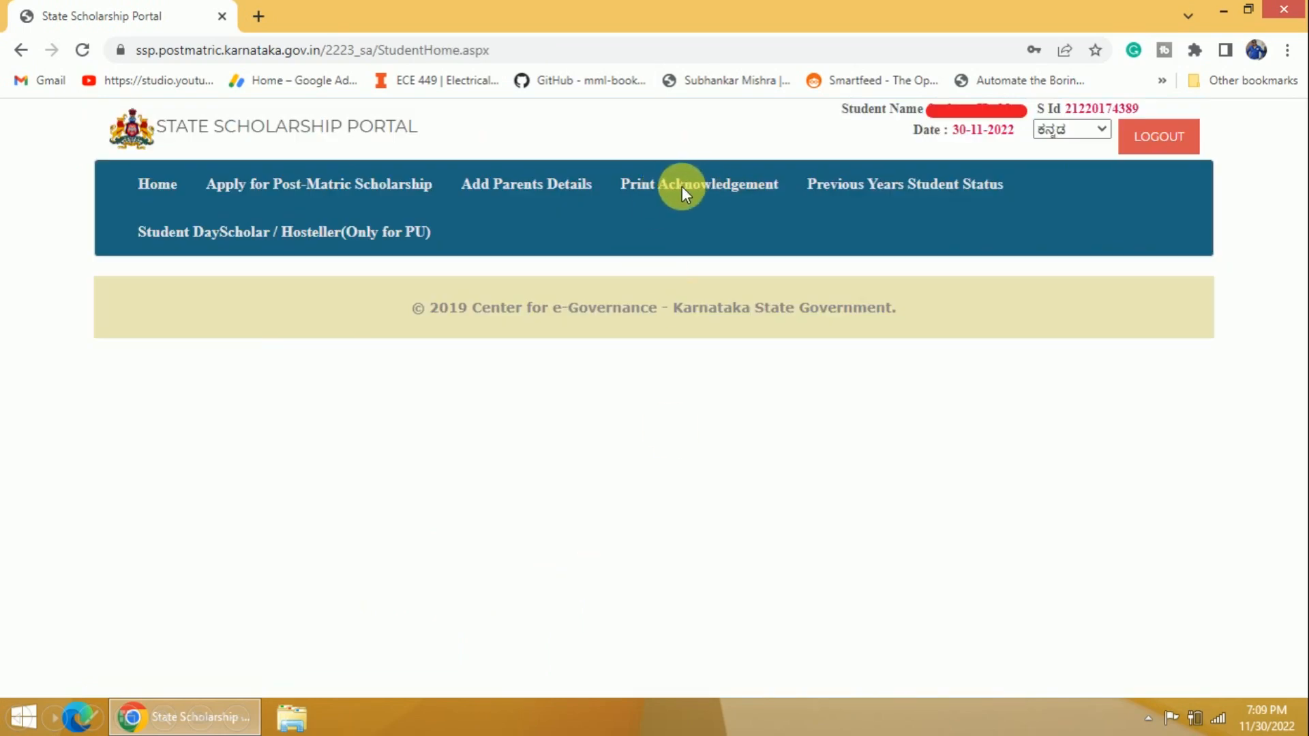
pyautogui.click(682, 187)
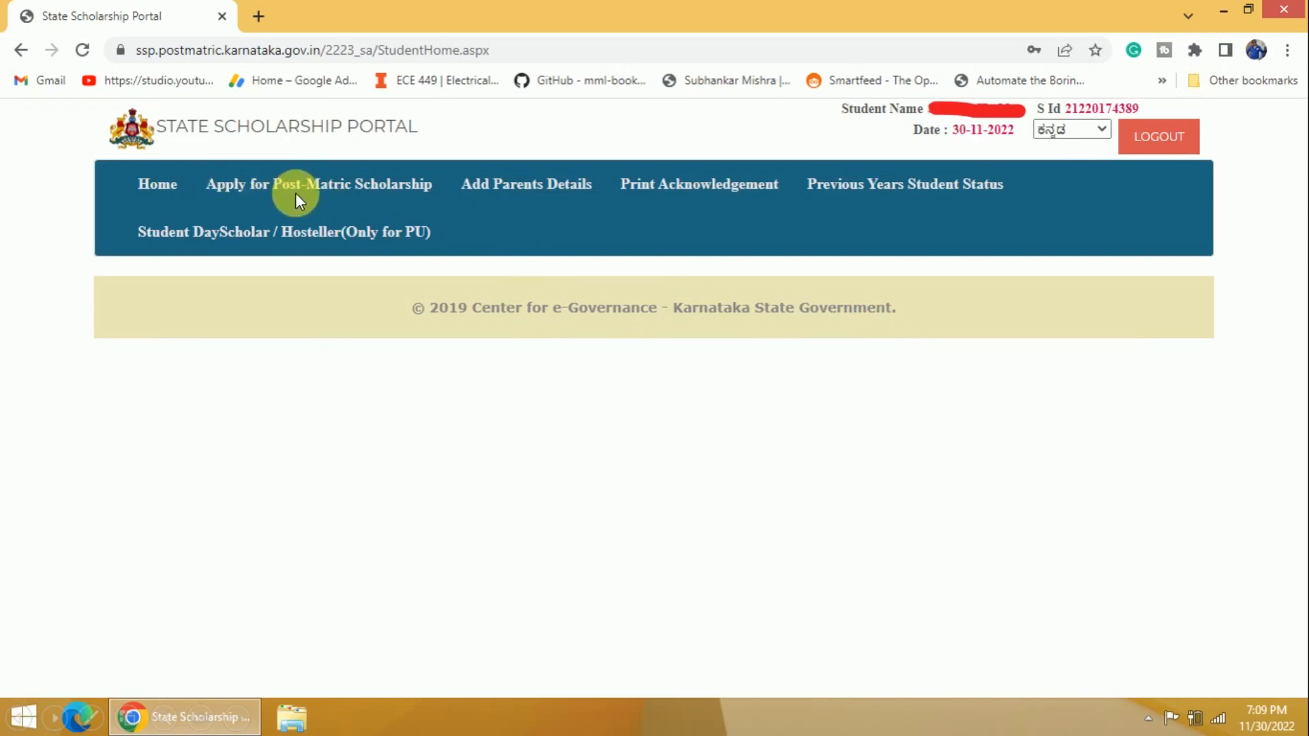
# Open the post-matric scholarship application and start Step 1, Study / Caste / Personal Details.
pyautogui.click(398, 194)
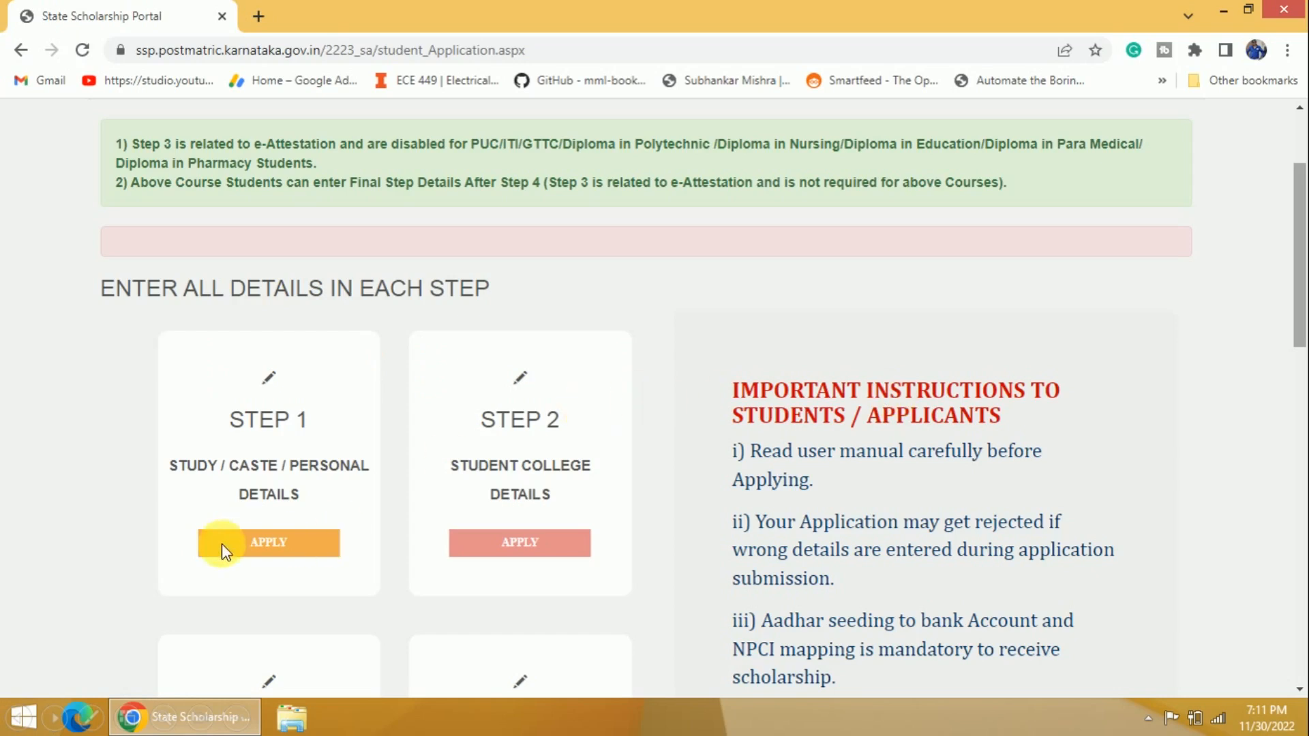
pyautogui.click(295, 543)
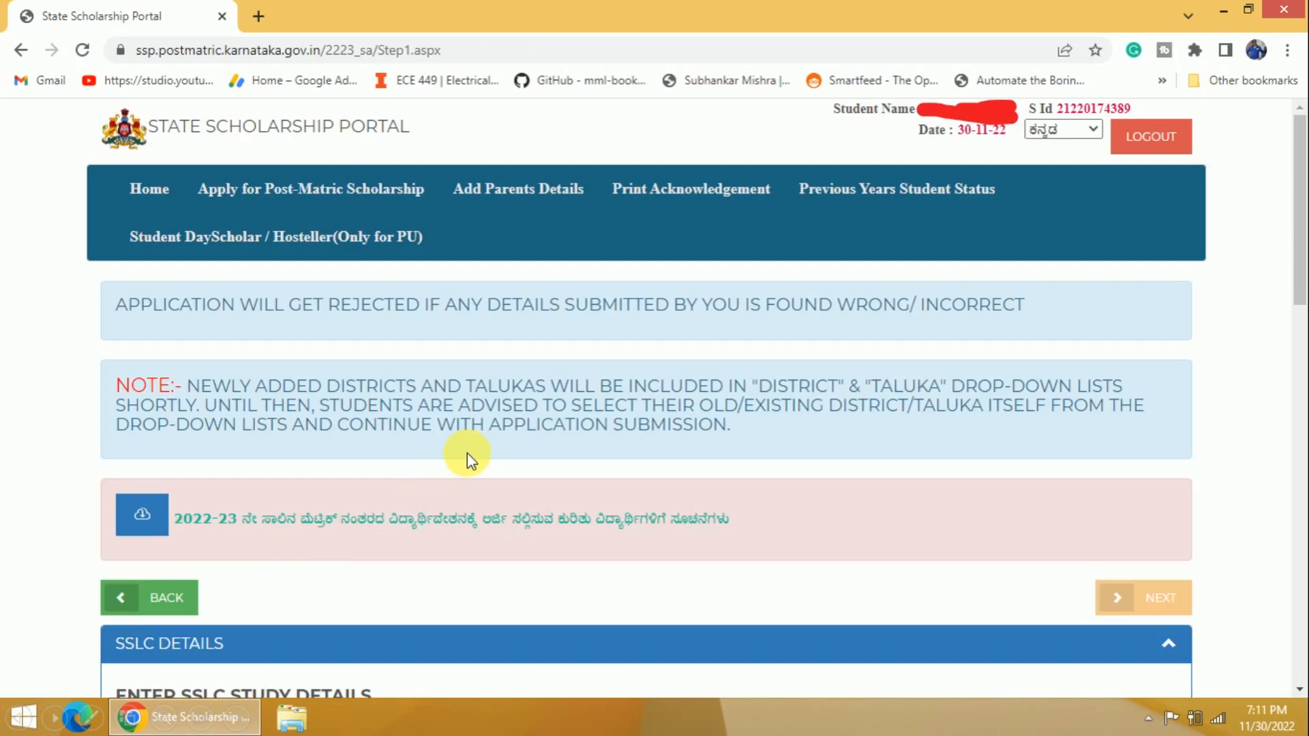
# Choose SSLC as the 10th board, fetch the record by SSLC registration number, confirm the details as correct and save them.
pyautogui.scroll(-6, 468, 453)
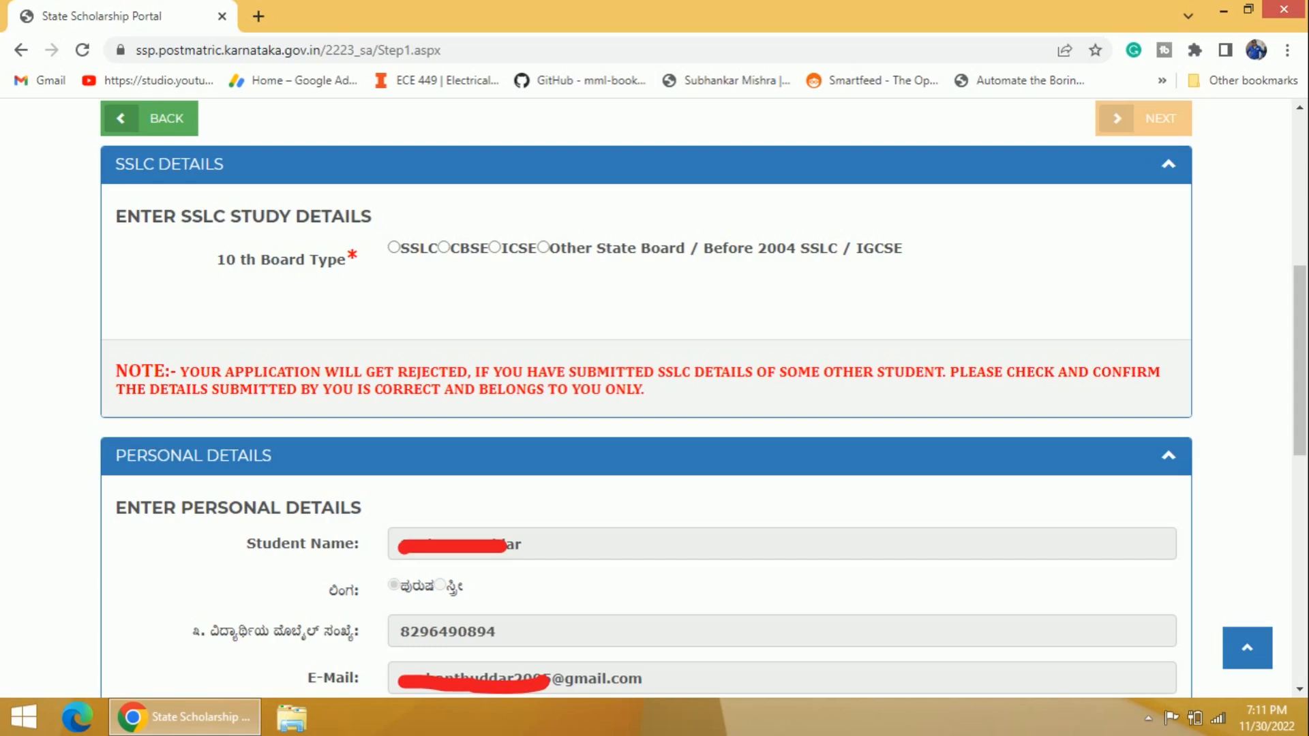
pyautogui.click(394, 247)
pyautogui.click(444, 345)
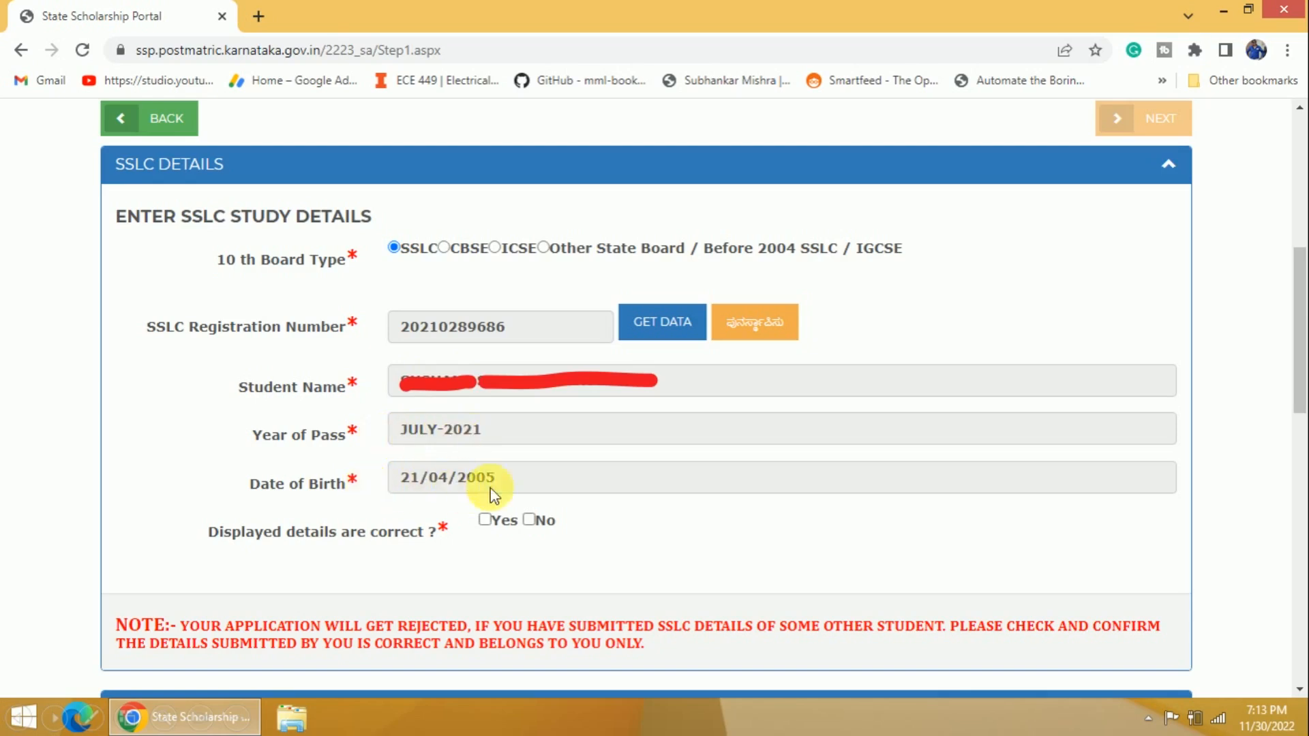
pyautogui.click(488, 527)
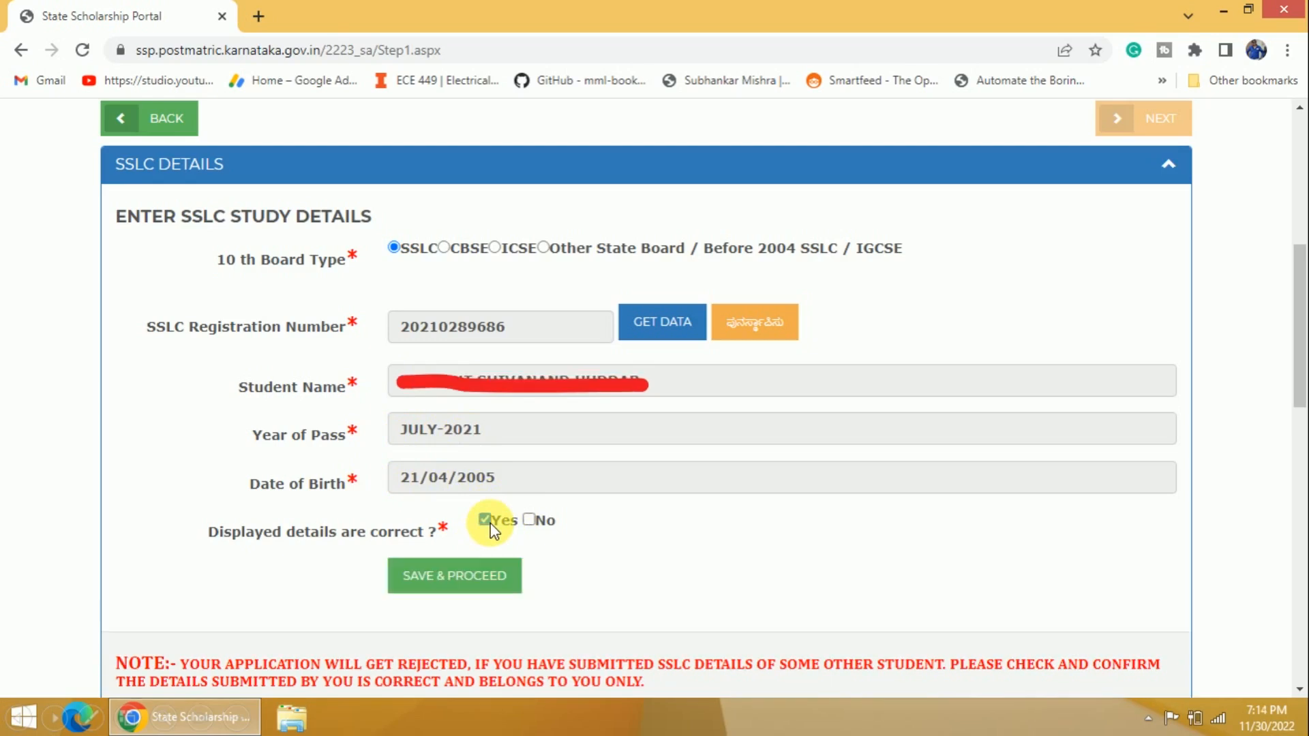
pyautogui.click(448, 584)
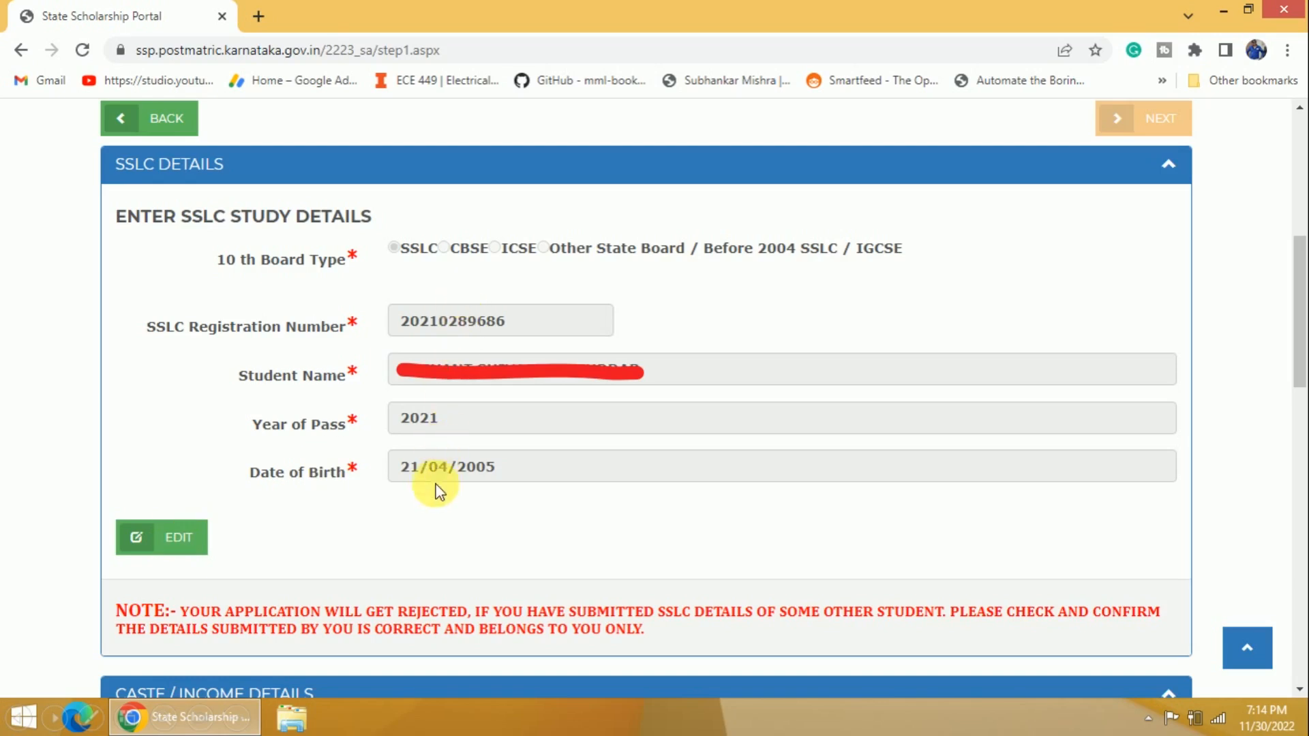
# Declare having caste and income certificates, set religion to HINDU, enter both certificate numbers and check them.
pyautogui.scroll(-8, 435, 496)
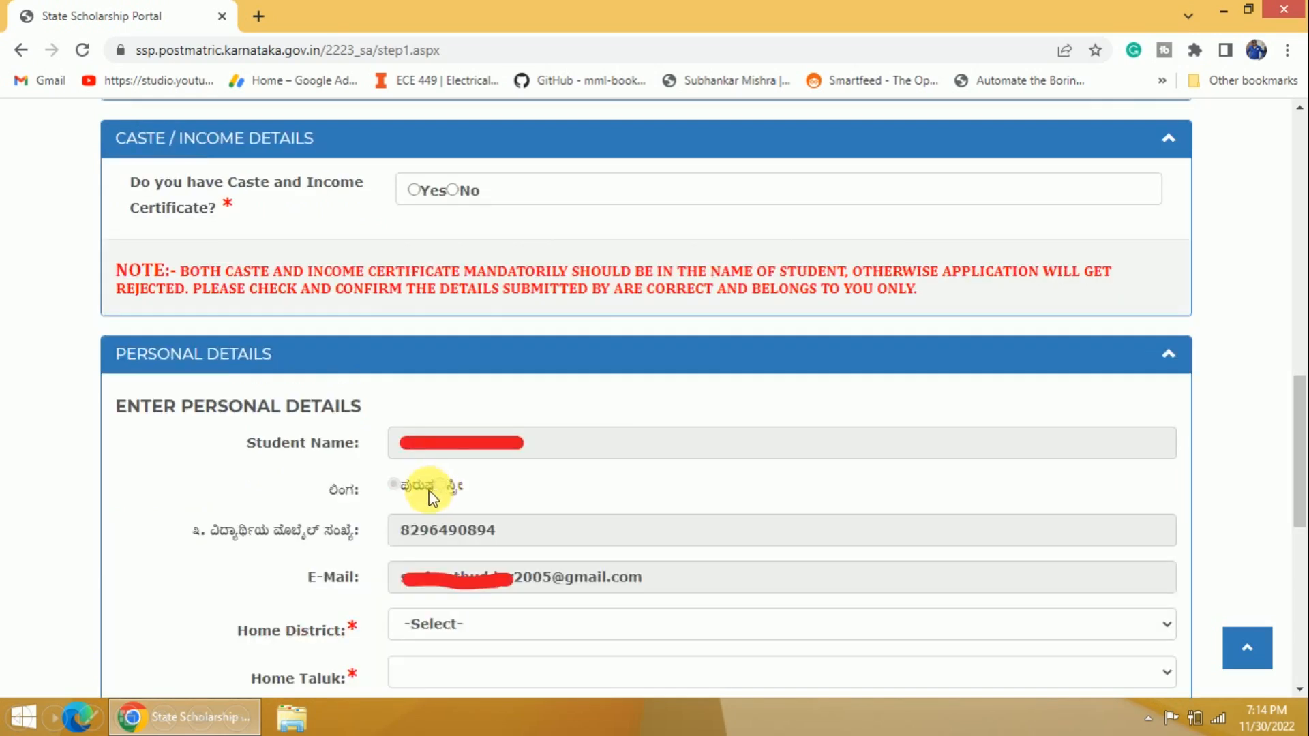
pyautogui.click(416, 191)
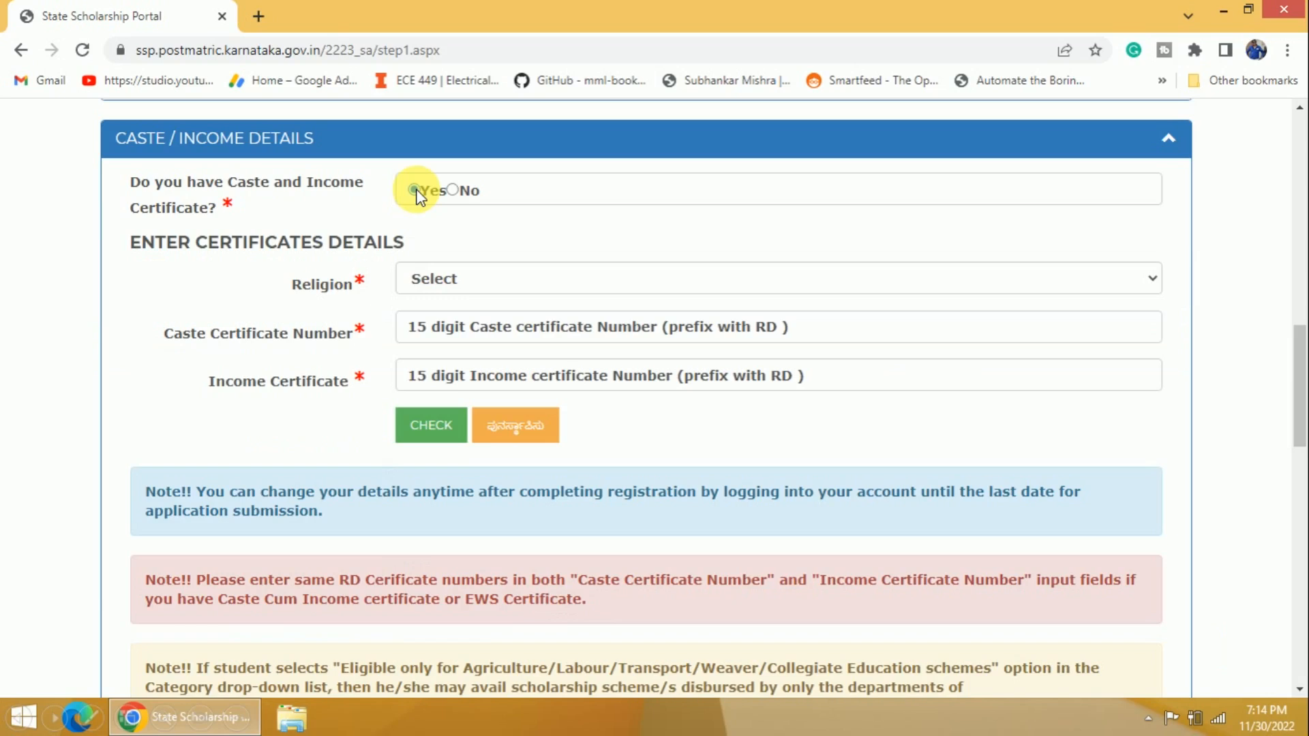
pyautogui.click(468, 285)
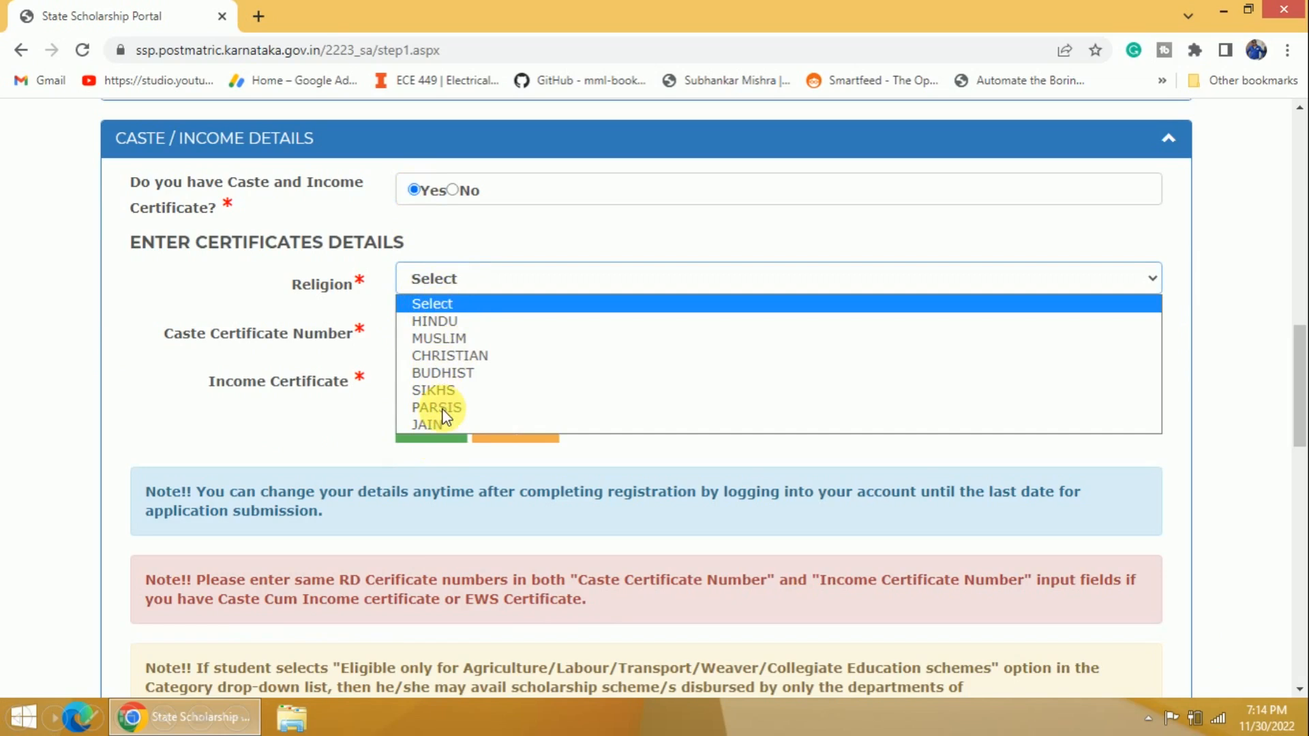
pyautogui.click(443, 321)
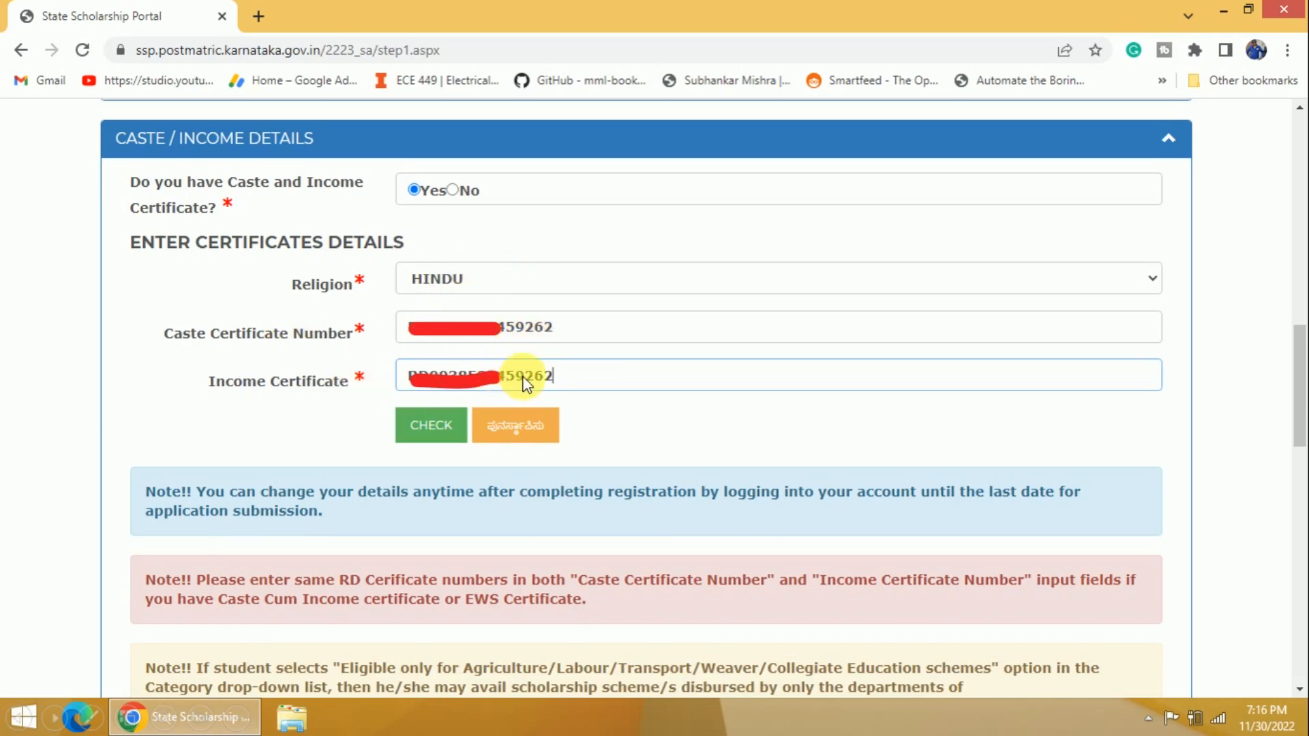
pyautogui.click(431, 425)
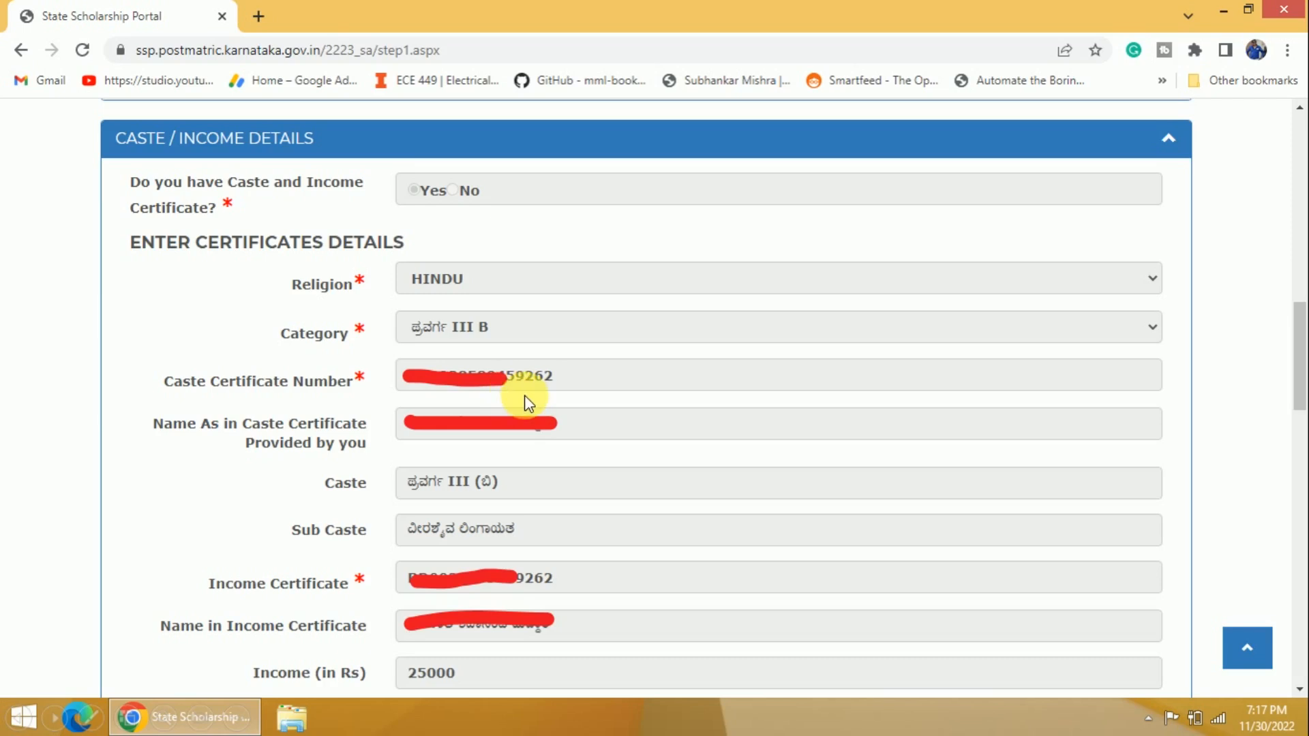
# Confirm the fetched caste and income details as correct, save them and affirm that the certificates belong to the student.
pyautogui.scroll(-2, 525, 402)
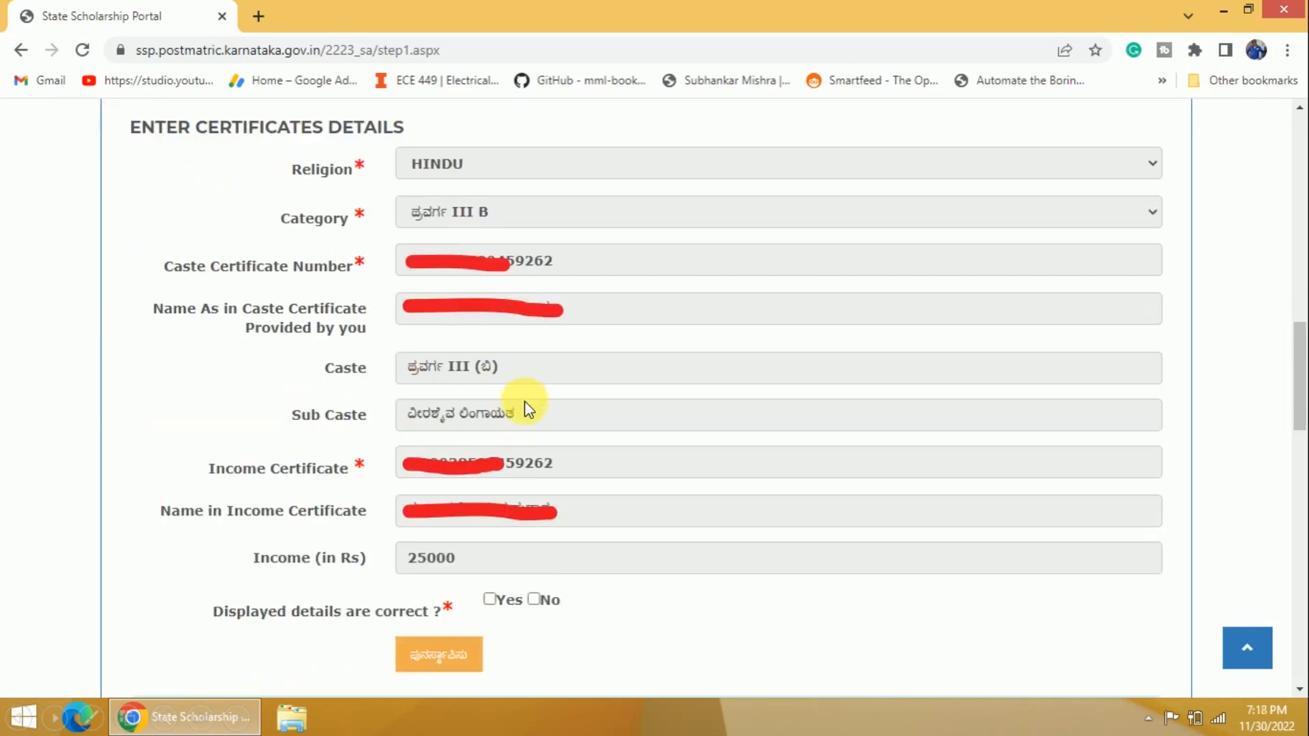
pyautogui.click(500, 604)
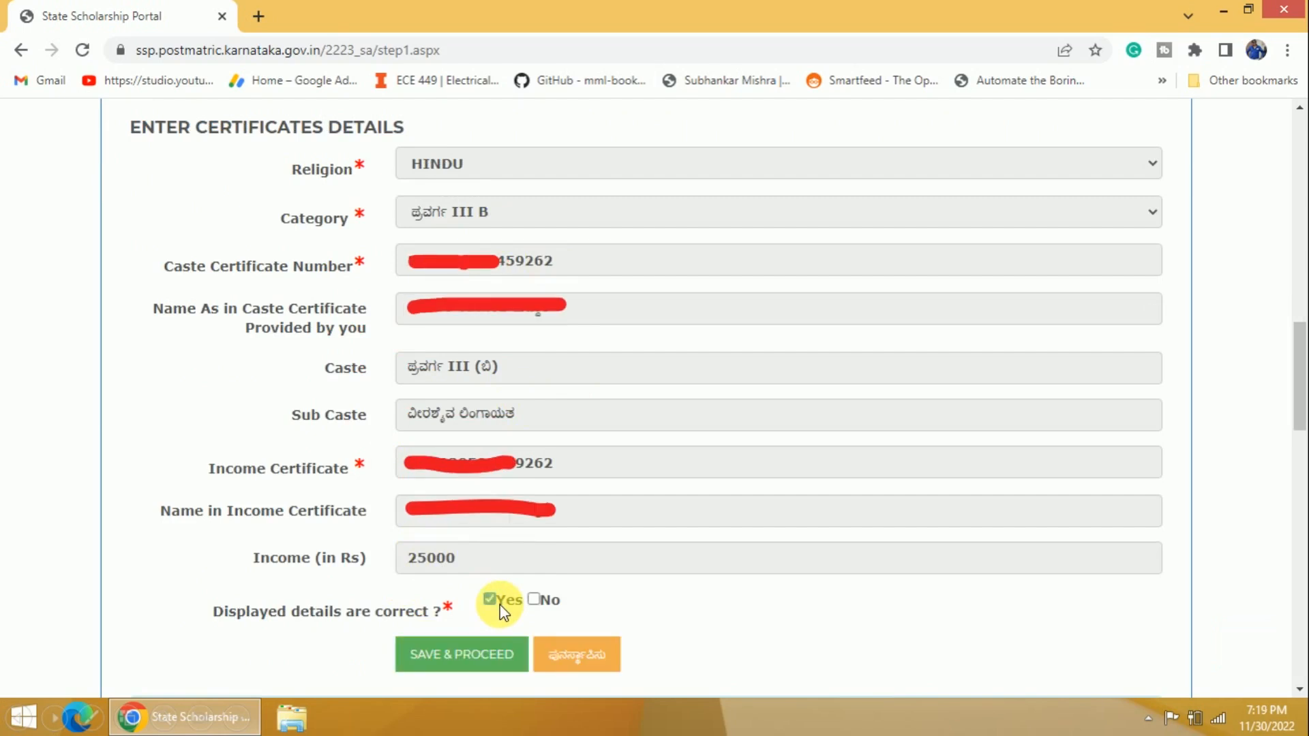
pyautogui.click(454, 660)
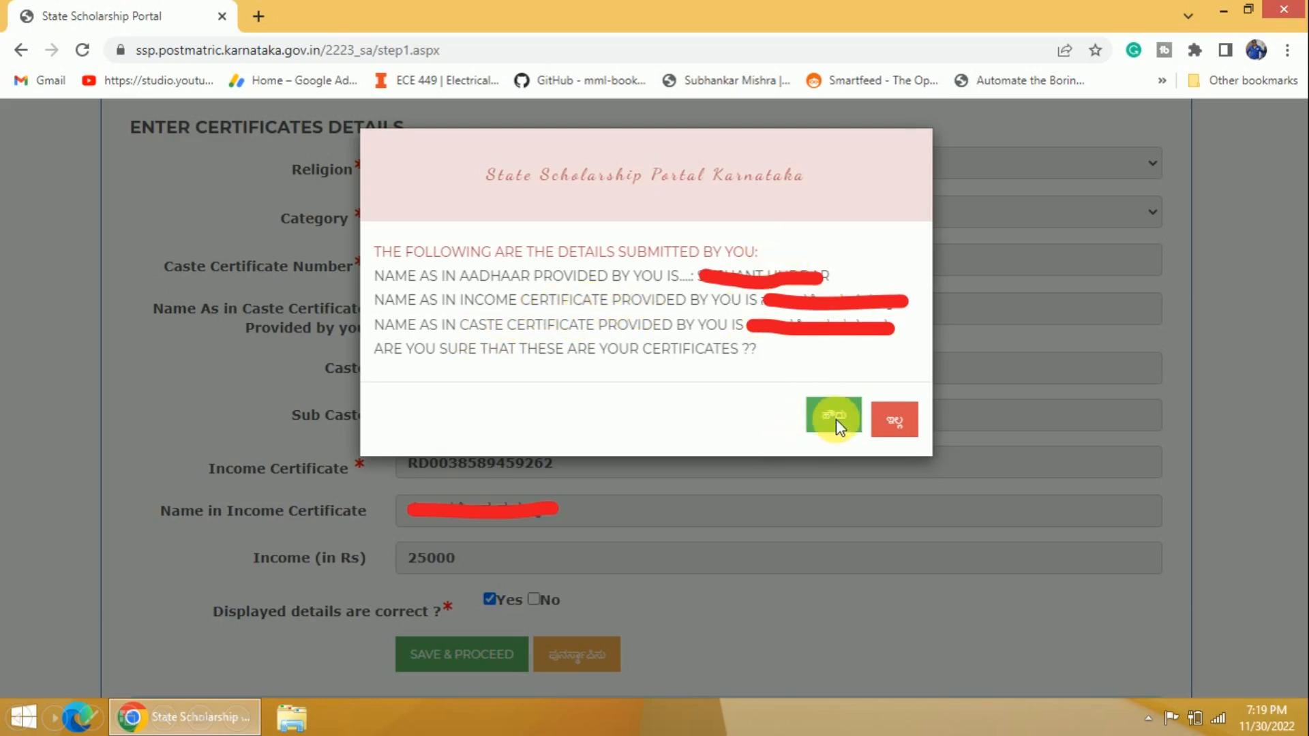
pyautogui.click(634, 399)
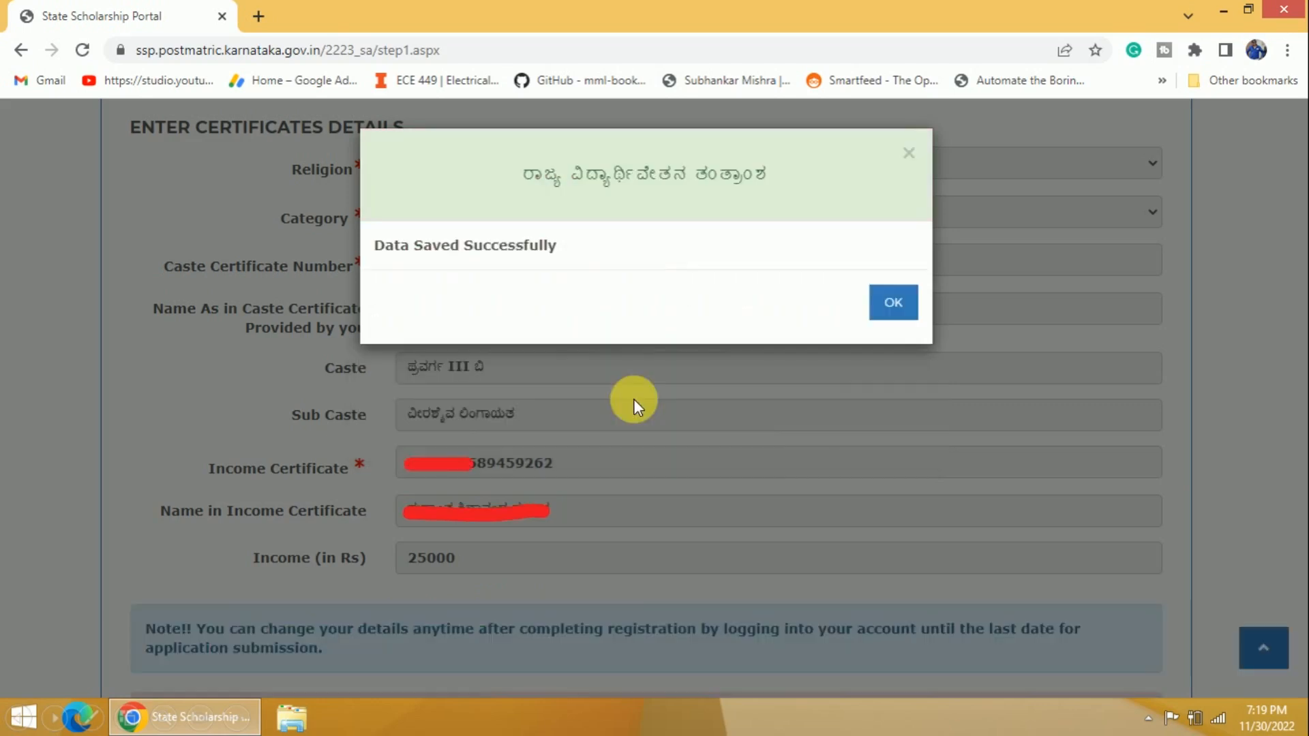
pyautogui.click(635, 400)
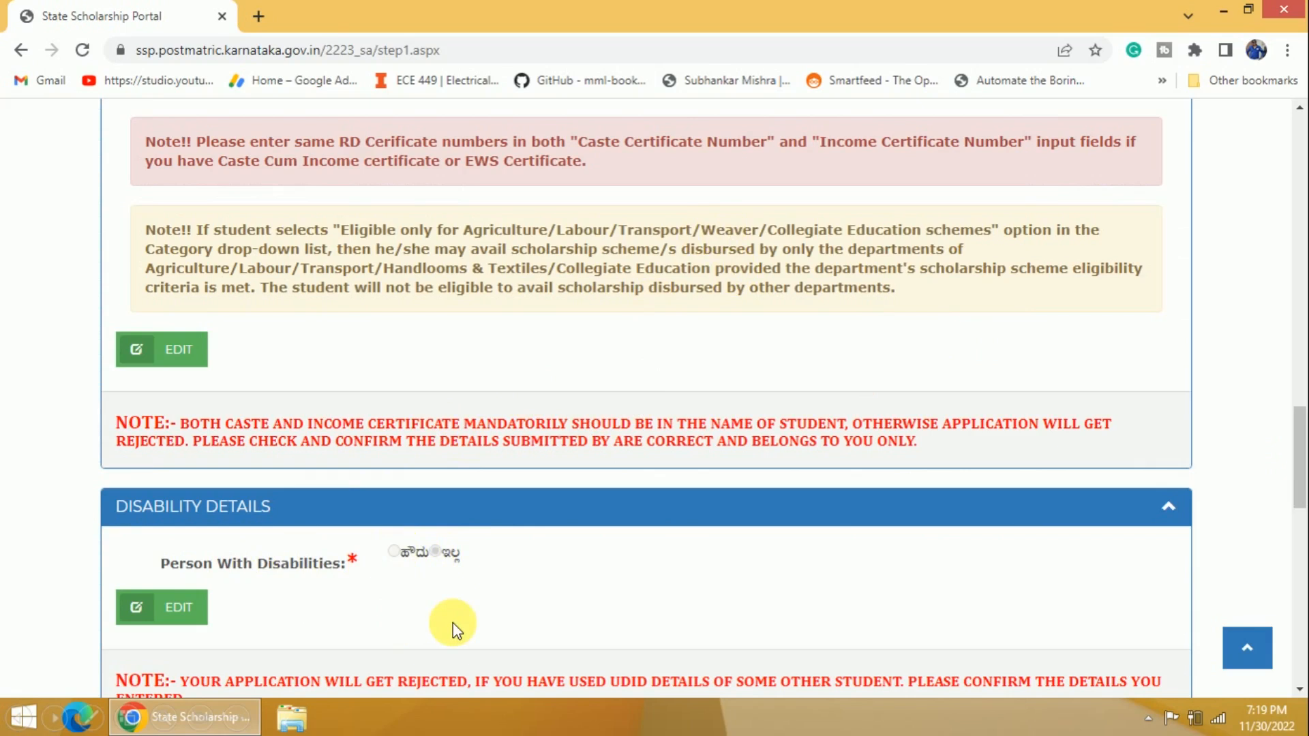
# Fill in the personal details with home taluk, assembly constituency, pin code and permanent address, affirm Karnataka domicile, and save.
pyautogui.scroll(-5, 453, 627)
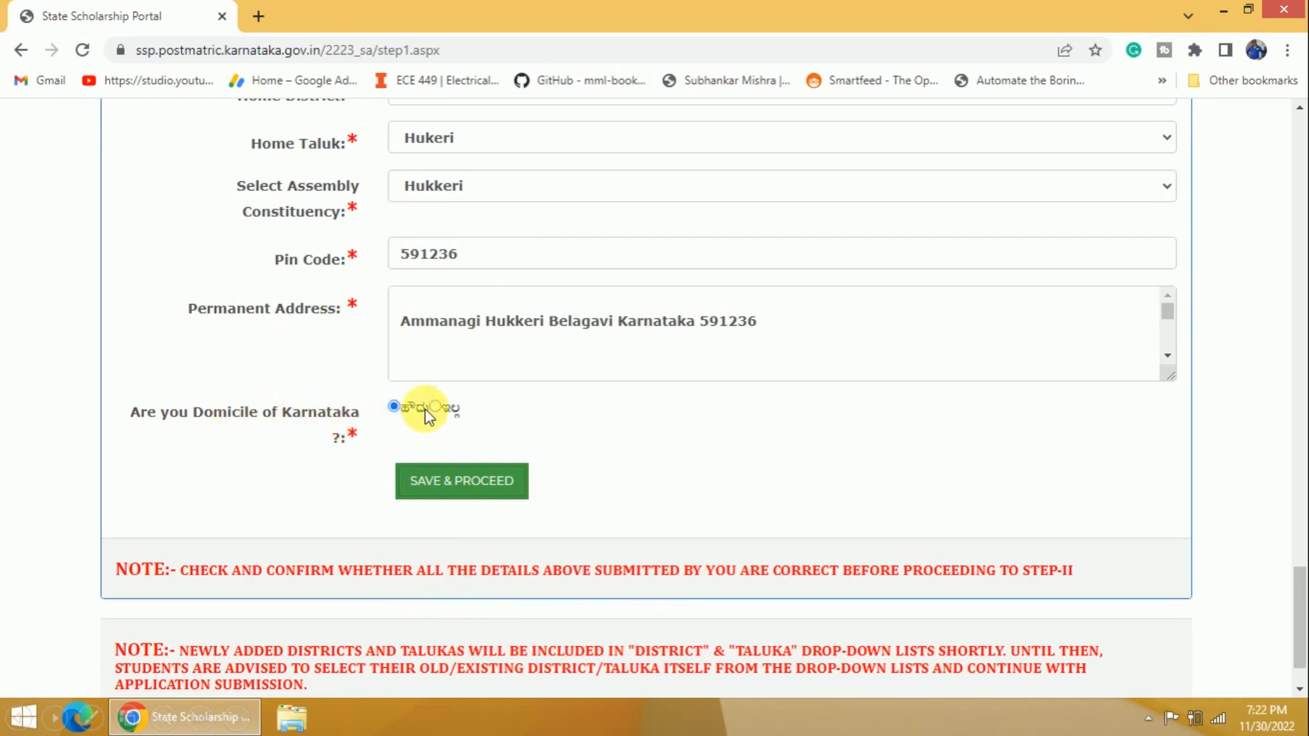
pyautogui.click(441, 481)
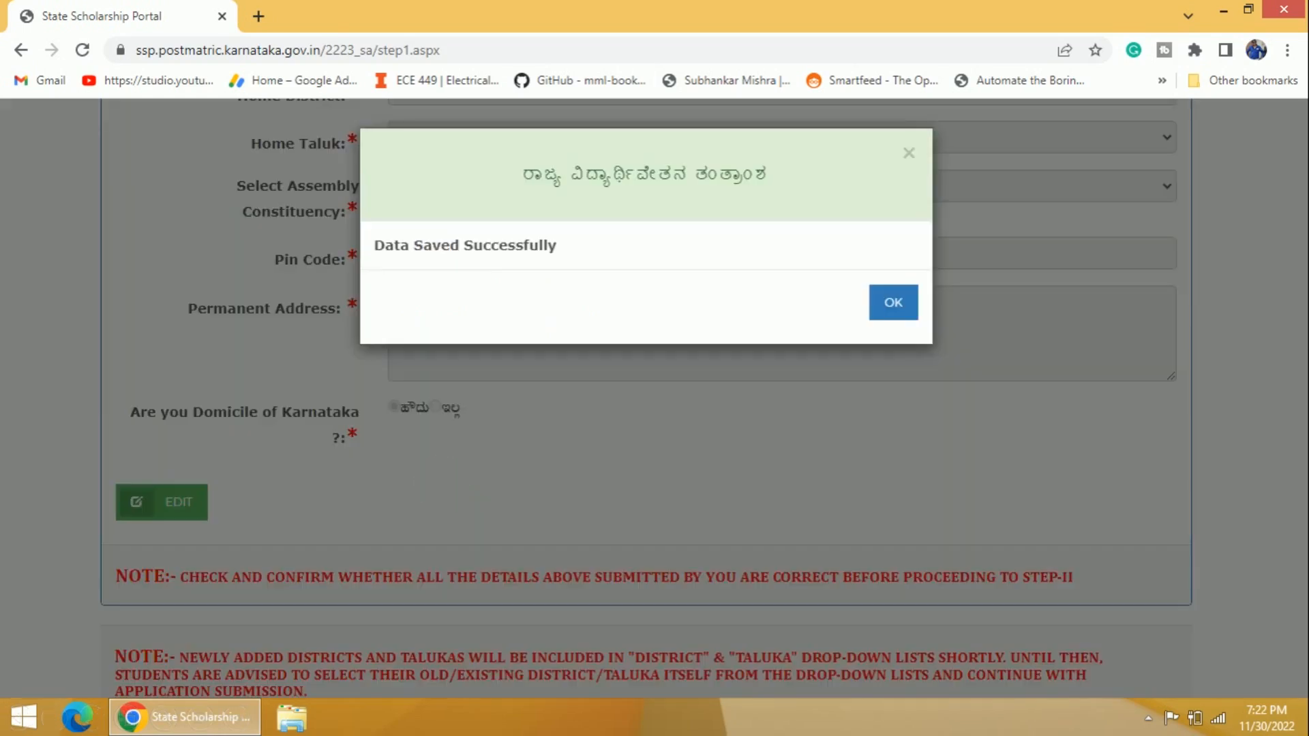
pyautogui.click(890, 304)
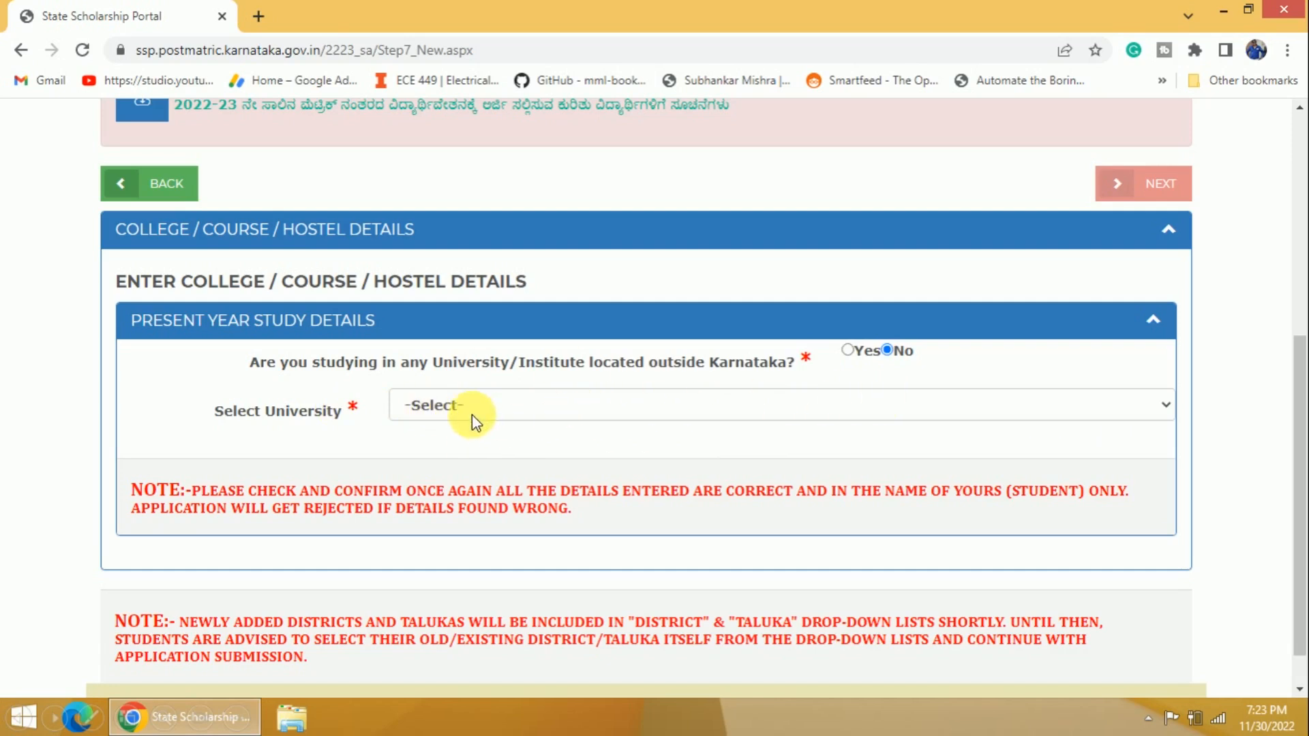
# Select Department of Pre-University Education (PUC) as the university, enter the student's SATS ID and fetch the college data for review.
pyautogui.click(579, 447)
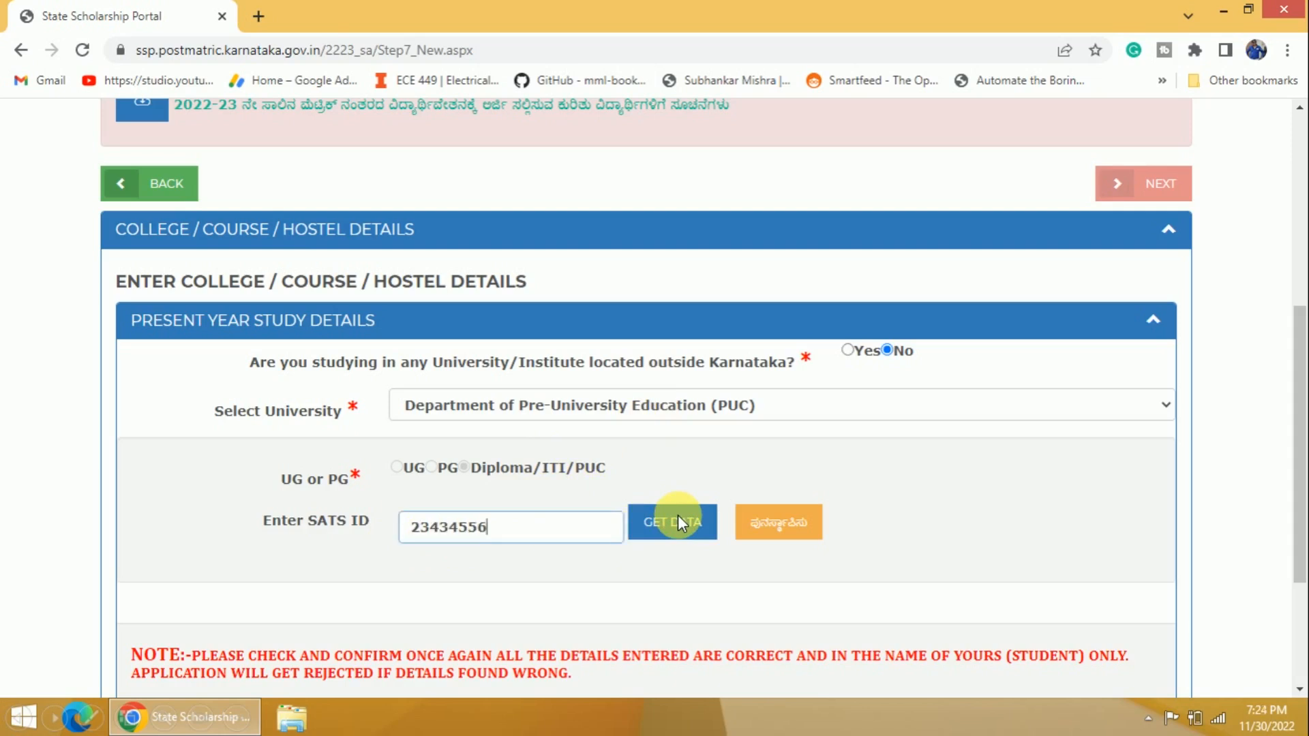
pyautogui.click(678, 522)
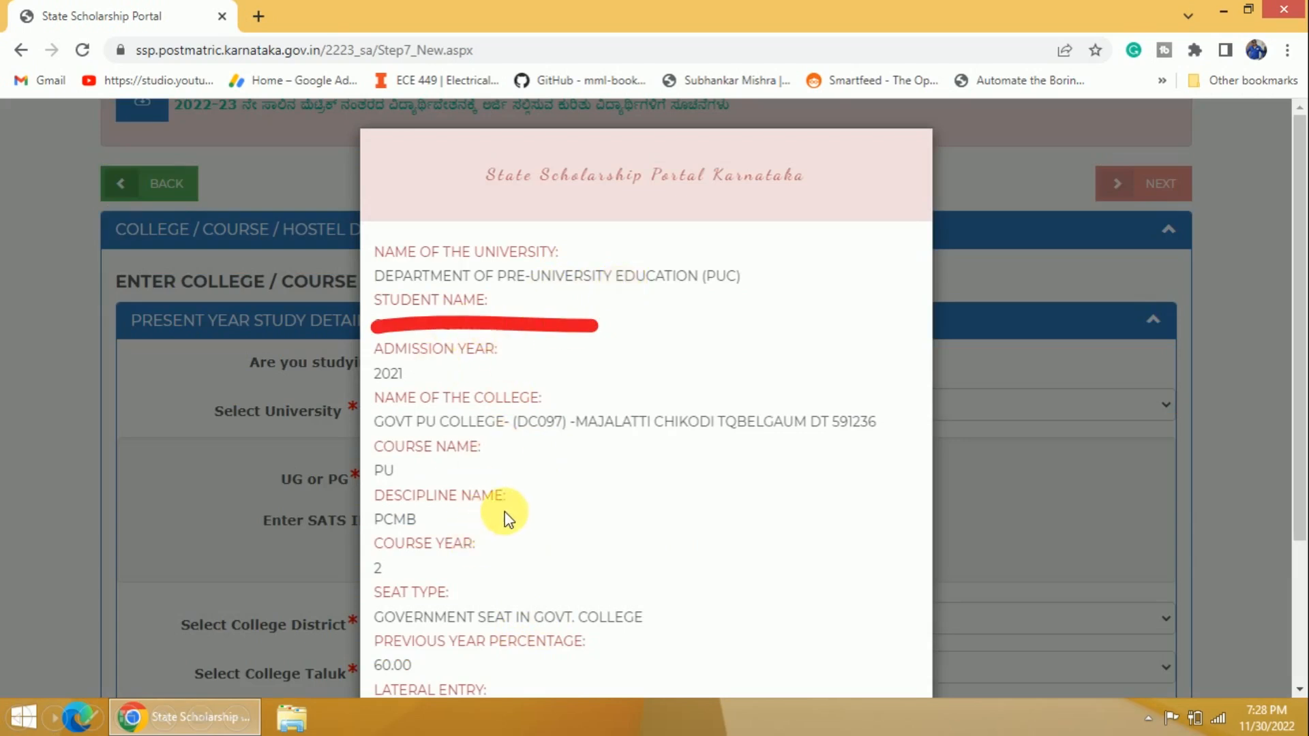
pyautogui.scroll(-3, 505, 518)
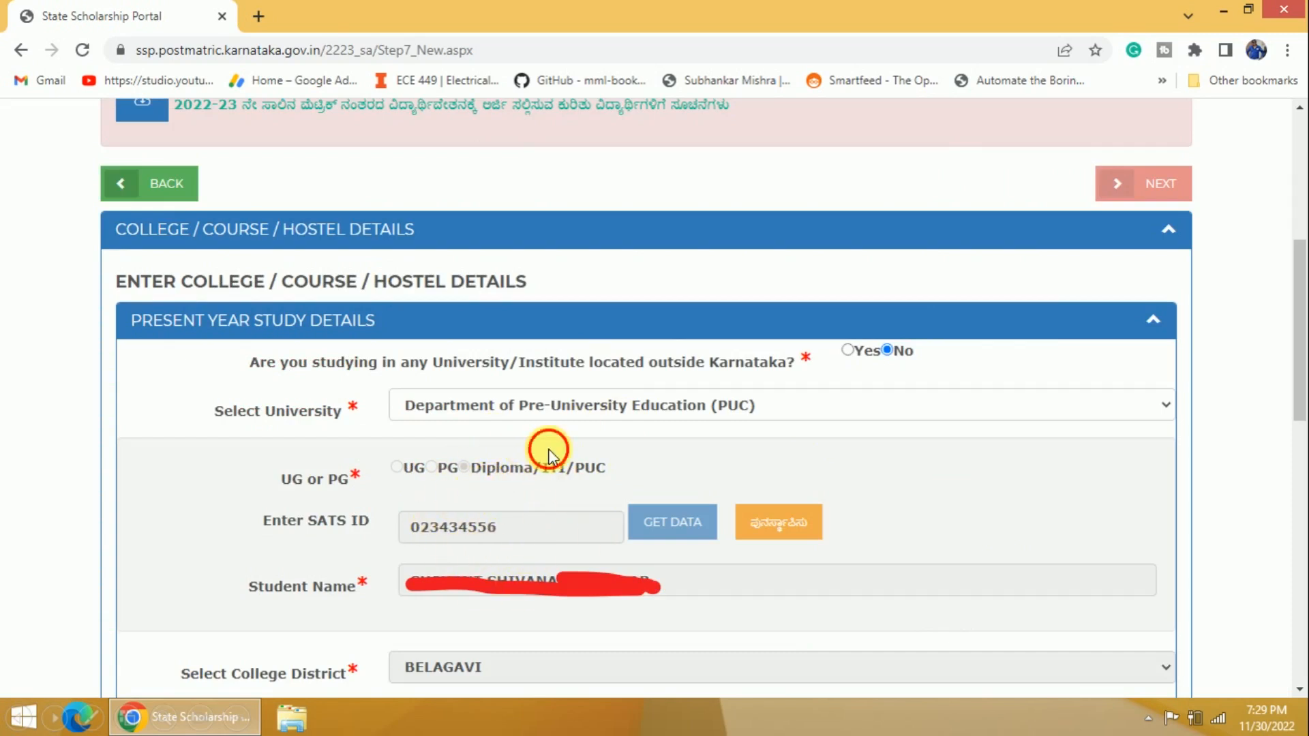
# Complete the previous-year course details as Annual, Marks, PCMB, pass year 2022, Pass, 360 of 600 marks, and save them.
pyautogui.scroll(-8, 548, 455)
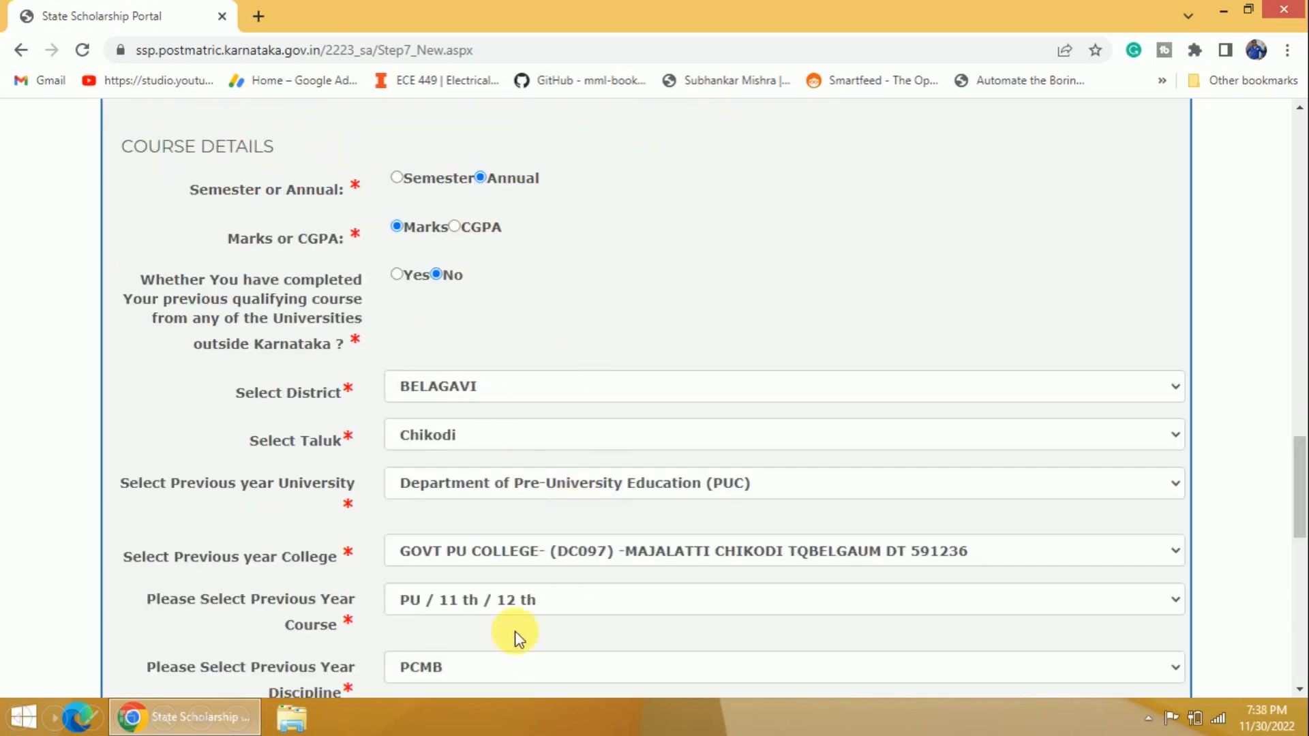
pyautogui.scroll(-7, 520, 518)
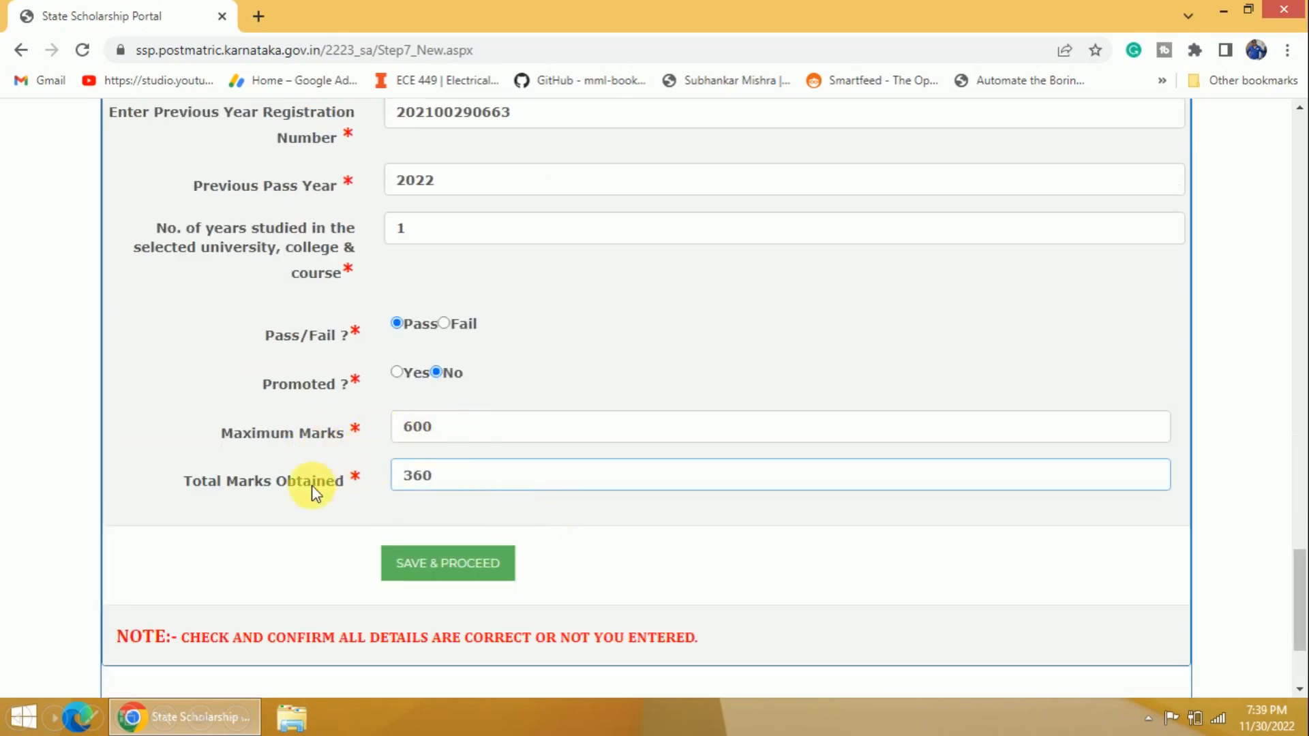
pyautogui.click(468, 567)
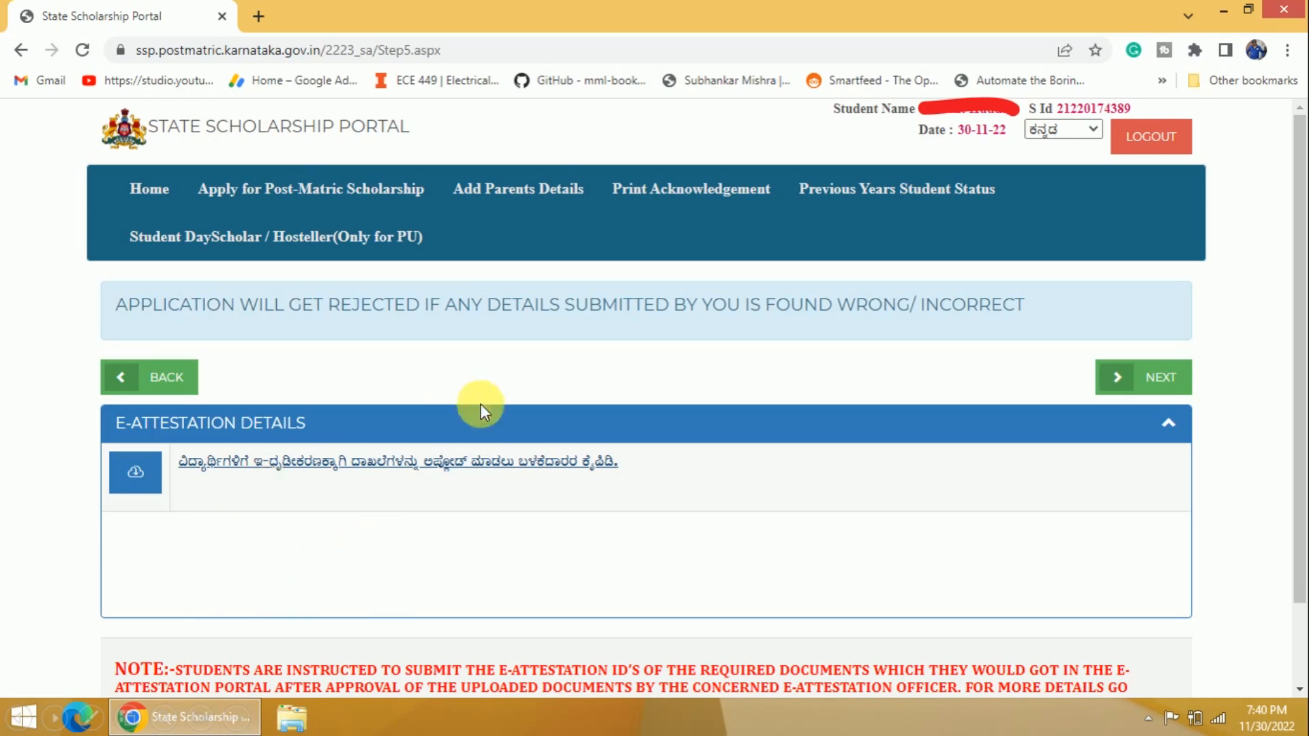
# Move past the e-attestation details and answer Yes to being a day scholar in the hostel details.
pyautogui.click(667, 497)
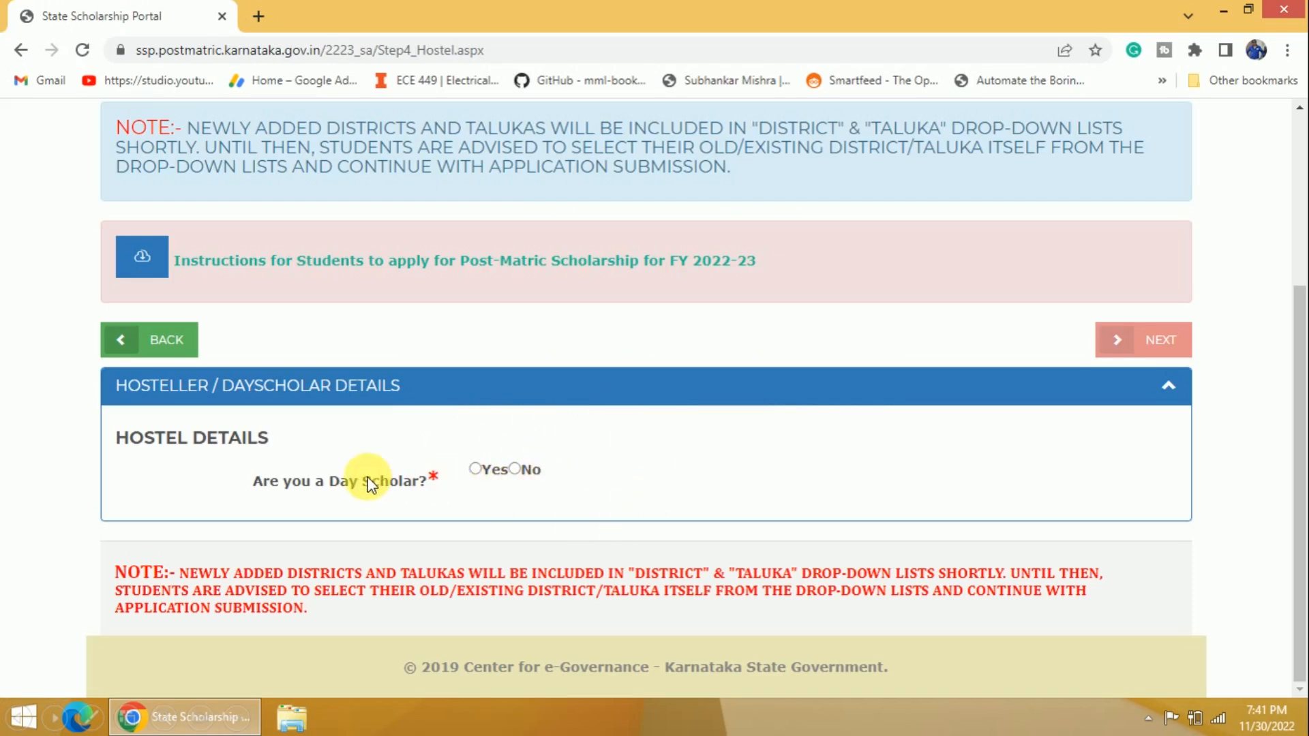
pyautogui.click(477, 470)
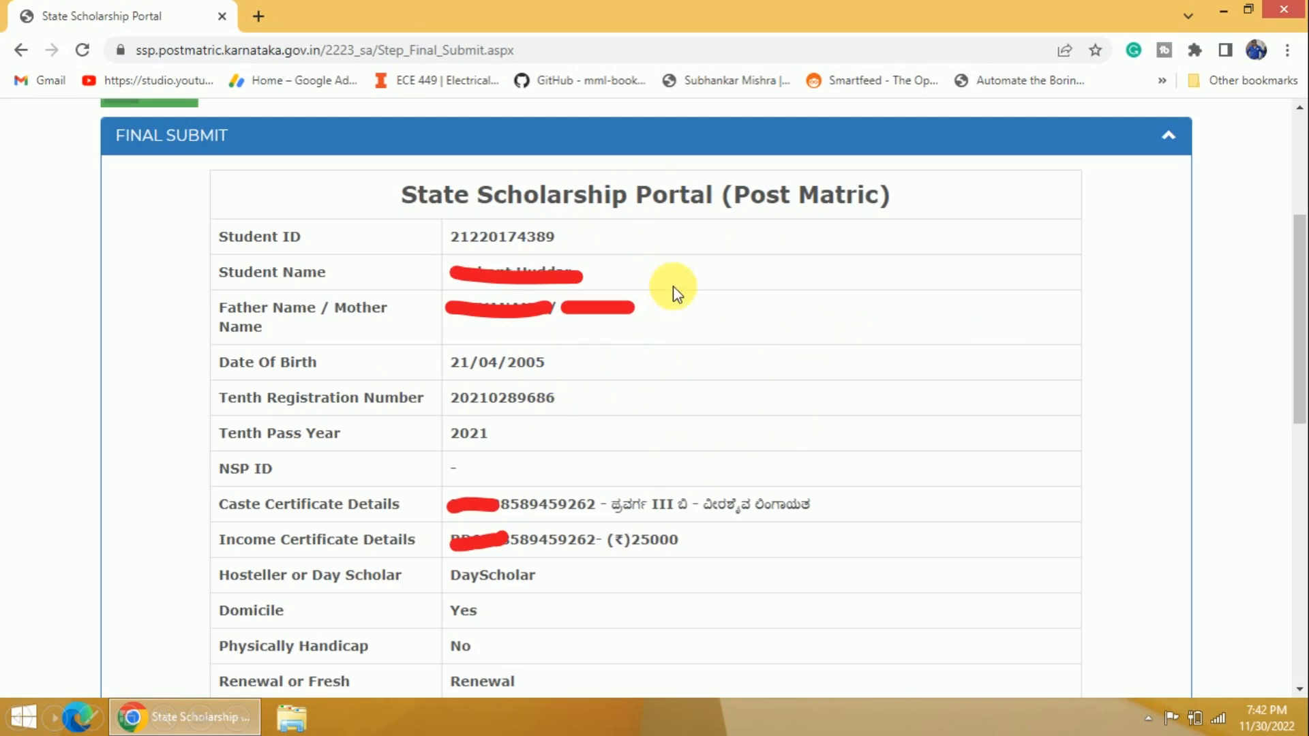
# Review the final application preview and the overview of application Steps 1 to 5.
pyautogui.scroll(-8, 677, 286)
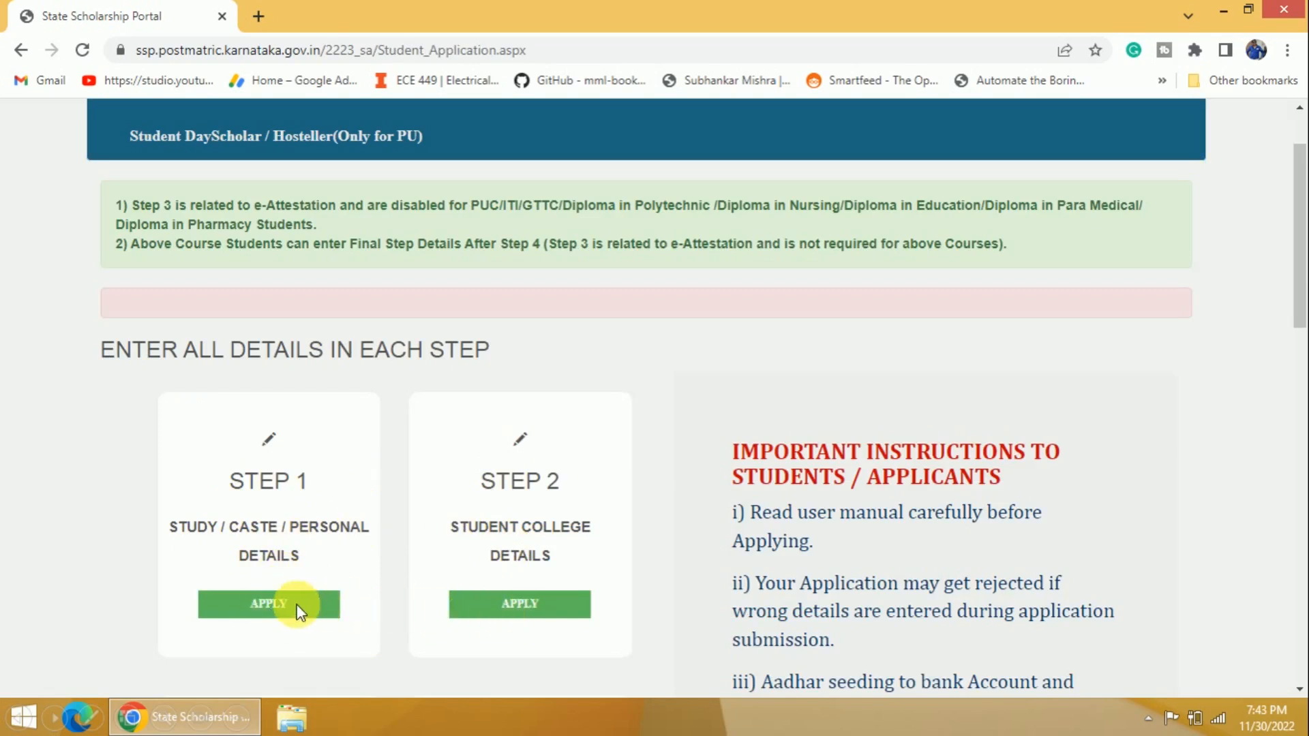
pyautogui.scroll(-8, 525, 610)
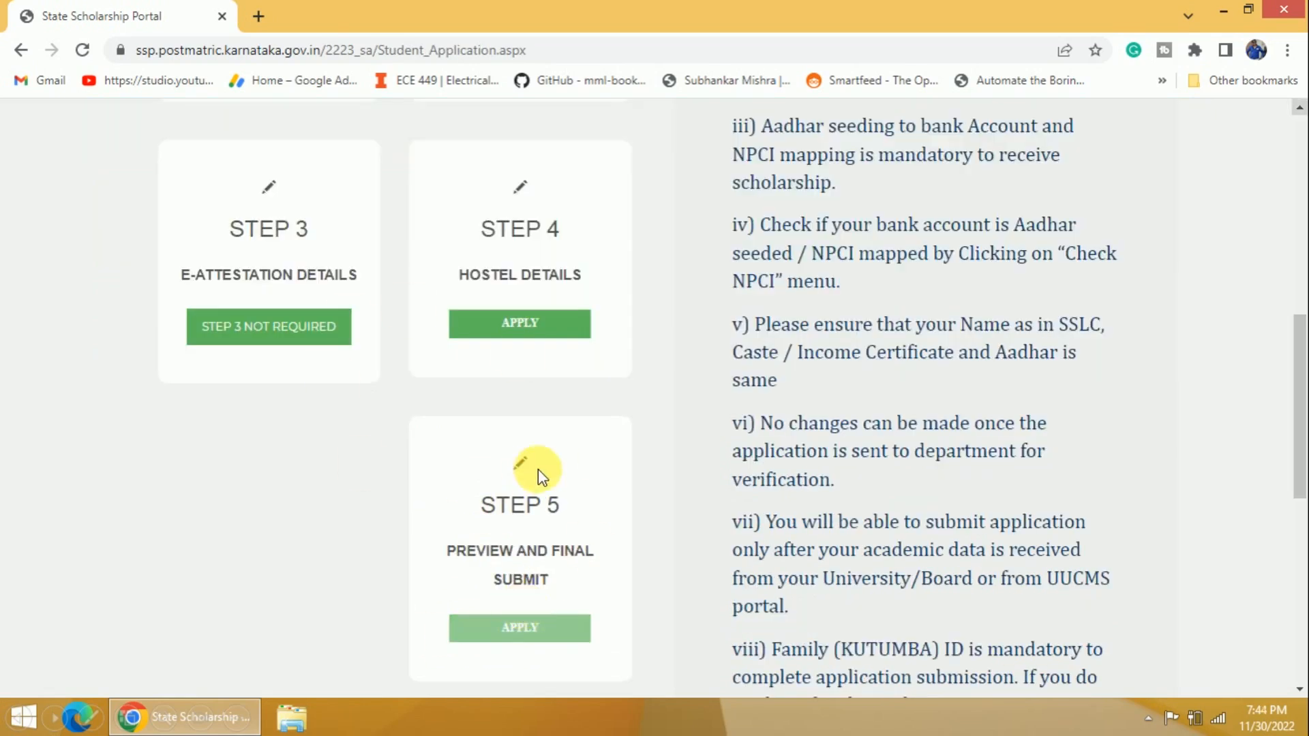
# Open the 2022-23 post-matric acknowledgement and go through it to the print option.
pyautogui.scroll(8, 535, 468)
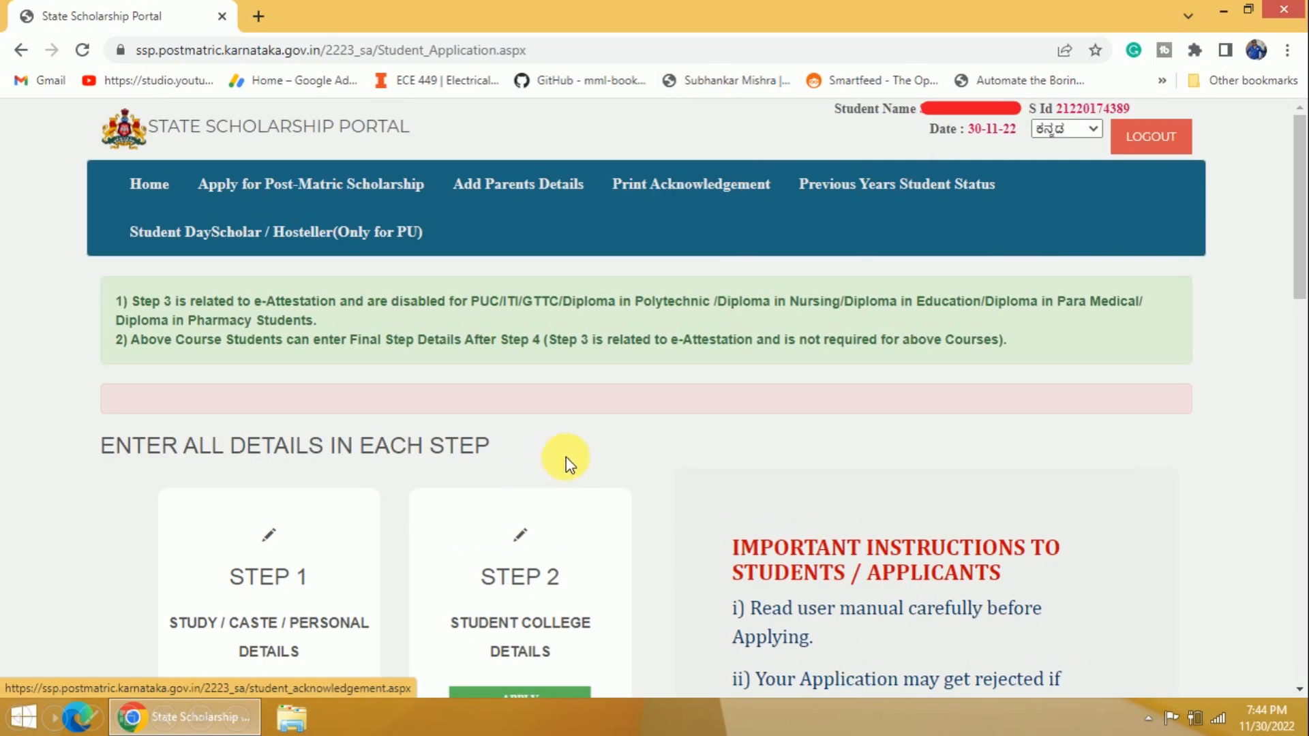
pyautogui.click(693, 204)
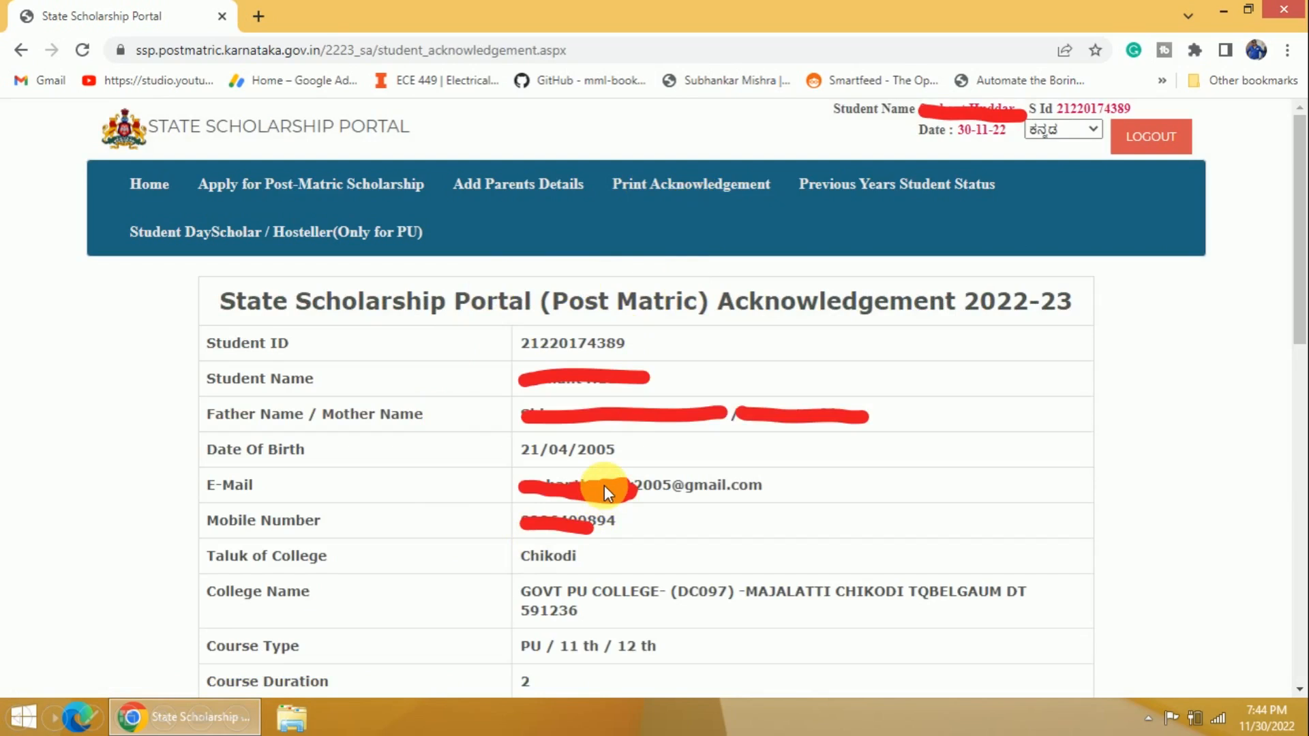
pyautogui.scroll(-12, 604, 485)
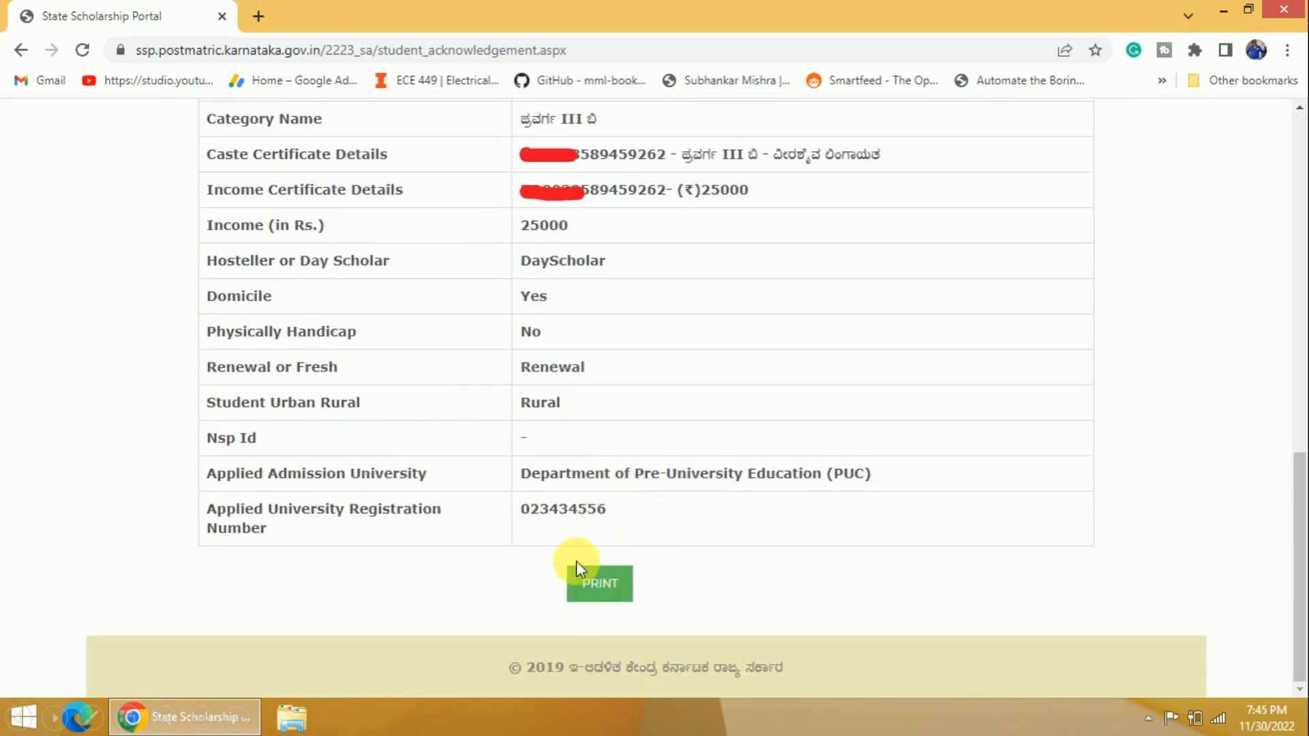